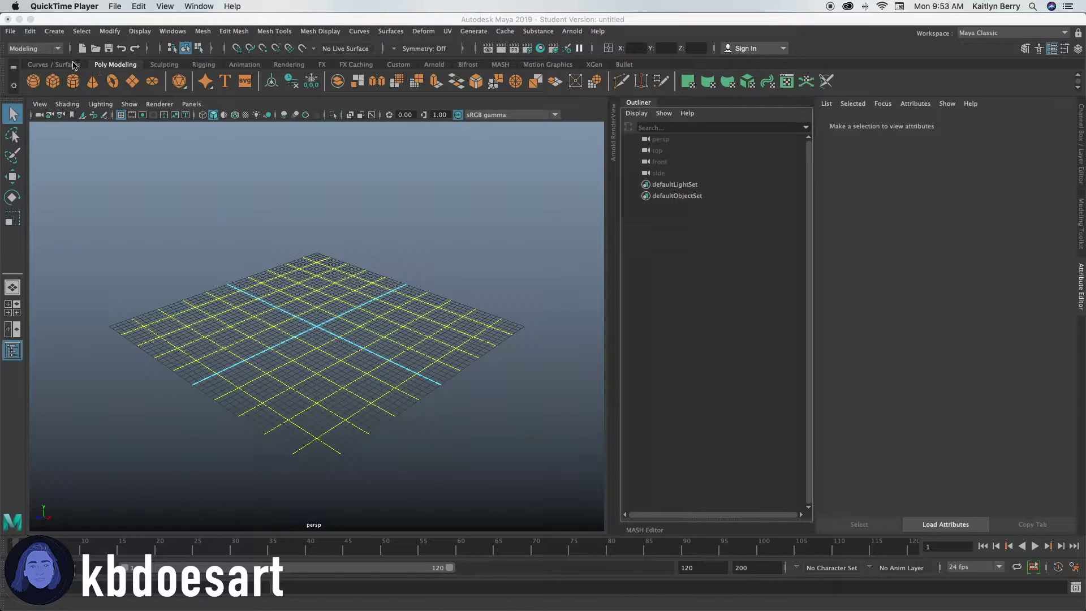
# Create a polygon cylinder and rotate it 90 degrees about the X axis
pyautogui.click(72, 84)
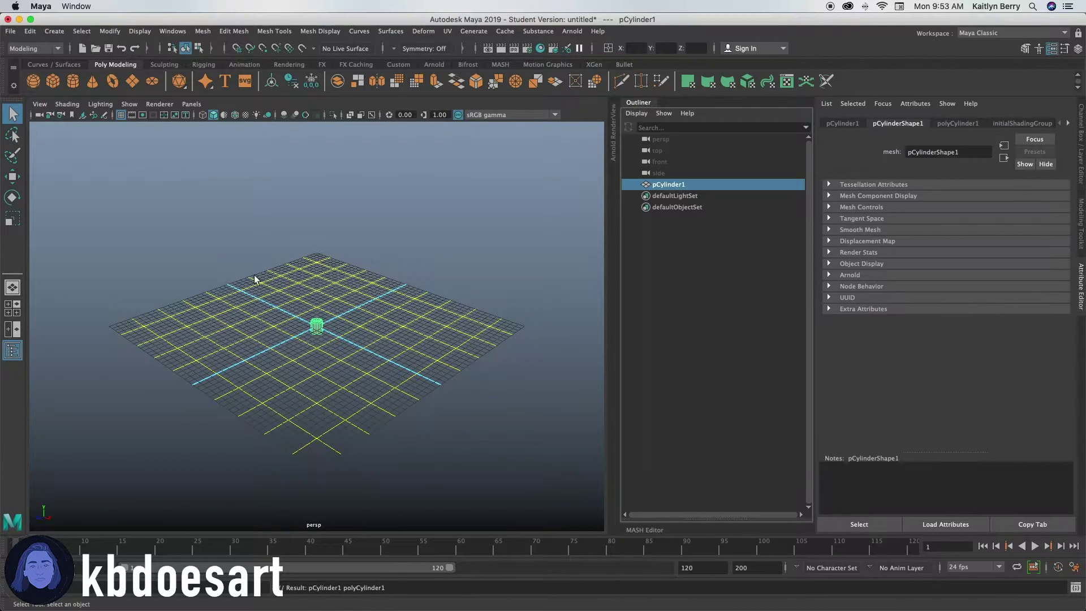
pyautogui.keyDown('alt'); pyautogui.moveTo(252, 276); pyautogui.dragTo(781, 223, button='right'); pyautogui.keyUp('alt')
pyautogui.keyDown('alt'); pyautogui.moveTo(380, 269); pyautogui.dragTo(604, 224); pyautogui.keyUp('alt')
pyautogui.click(842, 123)
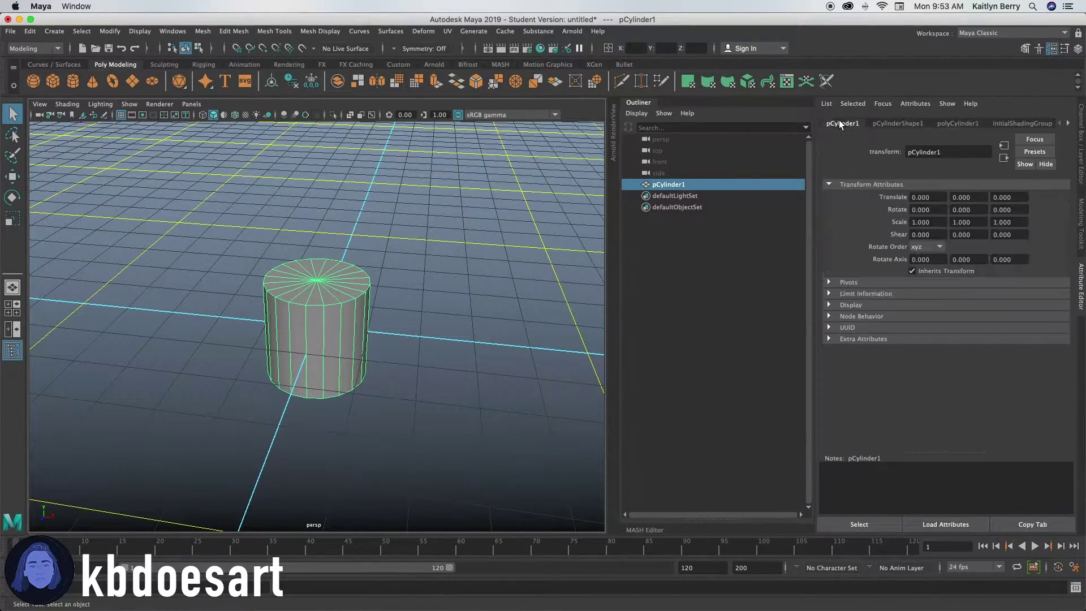
pyautogui.write('90')
pyautogui.press('Return')
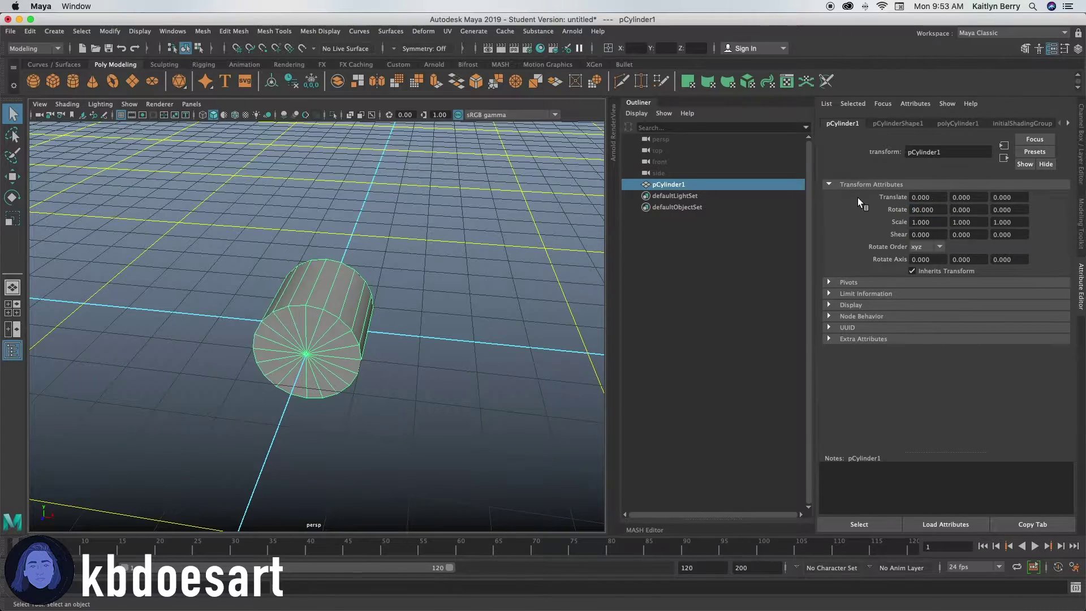
# Flatten the cylinder into a thin disc by scaling it to about 0.059 in Y
pyautogui.keyDown('alt'); pyautogui.moveTo(404, 326); pyautogui.dragTo(316, 325); pyautogui.keyUp('alt')
pyautogui.press('r')
pyautogui.keyDown('alt'); pyautogui.moveTo(255, 343); pyautogui.dragTo(502, 315, button='right'); pyautogui.keyUp('alt')
pyautogui.keyDown('alt'); pyautogui.moveTo(299, 396); pyautogui.dragTo(347, 365); pyautogui.keyUp('alt')
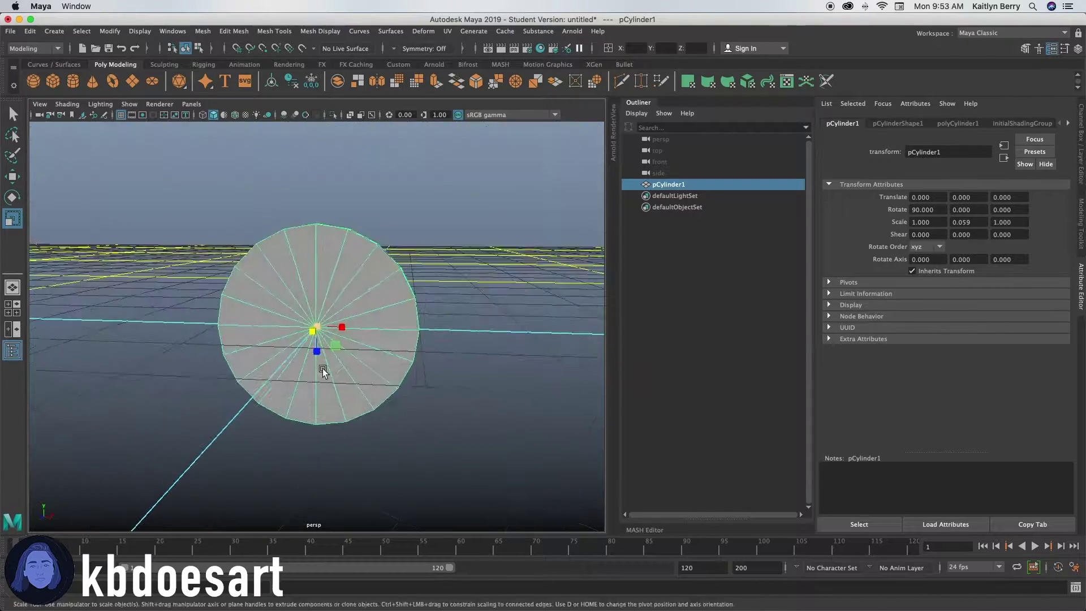
# Extrude the disc's front and back cap faces with a small thickness
pyautogui.scroll(-1, 347, 365)
pyautogui.moveTo(342, 280); pyautogui.dragTo(349, 310, button='right')
pyautogui.press('q')
pyautogui.moveTo(350, 310)
pyautogui.mouseDown()
pyautogui.moveTo(359, 303)
pyautogui.moveTo(286, 354)
pyautogui.moveTo(315, 299)
pyautogui.moveTo(326, 344)
pyautogui.mouseUp()
pyautogui.moveTo(326, 344)
pyautogui.keyDown('alt'); pyautogui.mouseDown()
pyautogui.moveTo(402, 366)
pyautogui.moveTo(286, 366)
pyautogui.moveTo(342, 311)
pyautogui.moveTo(286, 335)
pyautogui.moveTo(329, 292)
pyautogui.mouseUp(); pyautogui.keyUp('alt')
pyautogui.press('z')
pyautogui.moveTo(304, 360); pyautogui.dragTo(299, 362)
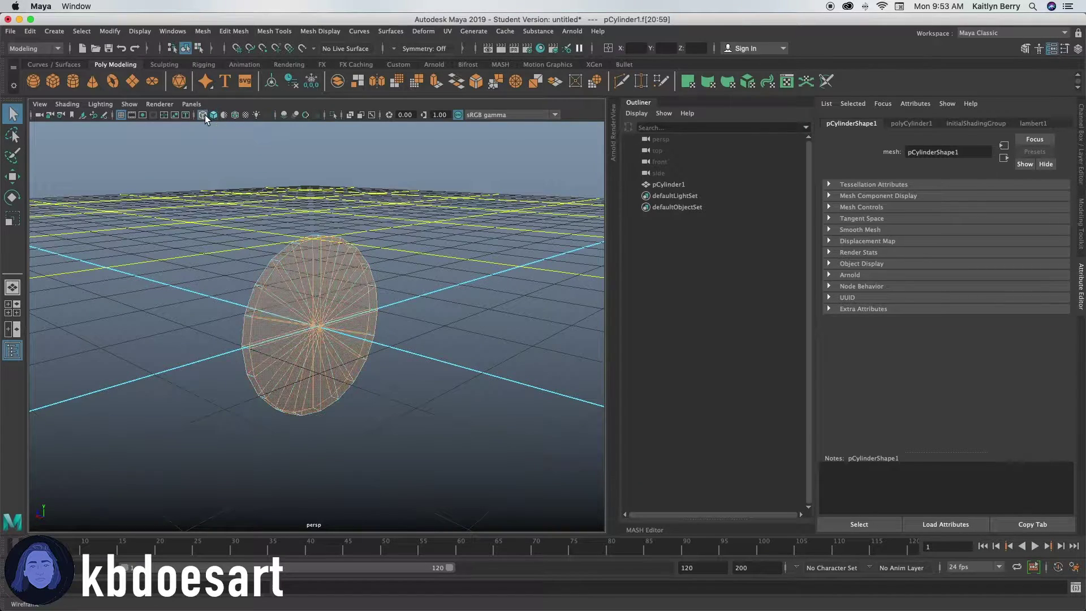
pyautogui.moveTo(230, 300)
pyautogui.keyDown('alt'); pyautogui.mouseDown()
pyautogui.moveTo(221, 313)
pyautogui.moveTo(255, 322)
pyautogui.moveTo(249, 330)
pyautogui.mouseUp(); pyautogui.keyUp('alt')
pyautogui.hotkey('ctrl', 'e')
pyautogui.moveTo(353, 300); pyautogui.dragTo(355, 299)
pyautogui.keyDown('alt'); pyautogui.moveTo(236, 315); pyautogui.dragTo(263, 317); pyautogui.keyUp('alt')
pyautogui.click(214, 115)
pyautogui.moveTo(289, 262)
pyautogui.keyDown('alt'); pyautogui.mouseDown()
pyautogui.moveTo(375, 236)
pyautogui.moveTo(393, 257)
pyautogui.moveTo(303, 243)
pyautogui.mouseUp(); pyautogui.keyUp('alt')
pyautogui.click(339, 228)
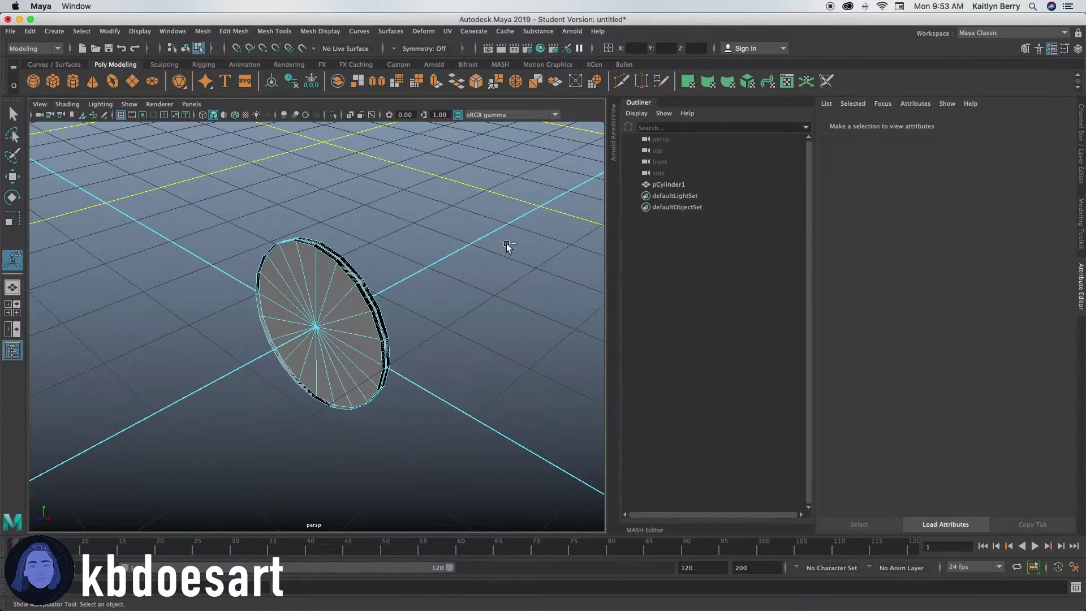
# Scale up the ring of faces around the disc's outer edge slightly
pyautogui.moveTo(344, 262); pyautogui.dragTo(373, 275, button='right')
pyautogui.click(327, 251)
pyautogui.doubleClick(327, 251)
pyautogui.press('r')
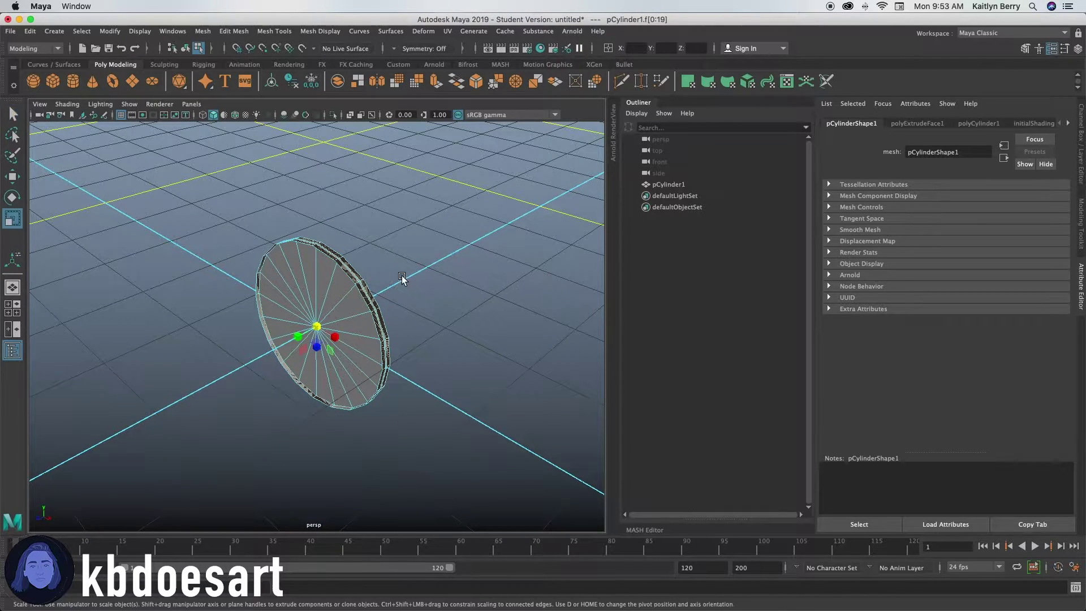
pyautogui.moveTo(319, 326); pyautogui.dragTo(358, 270)
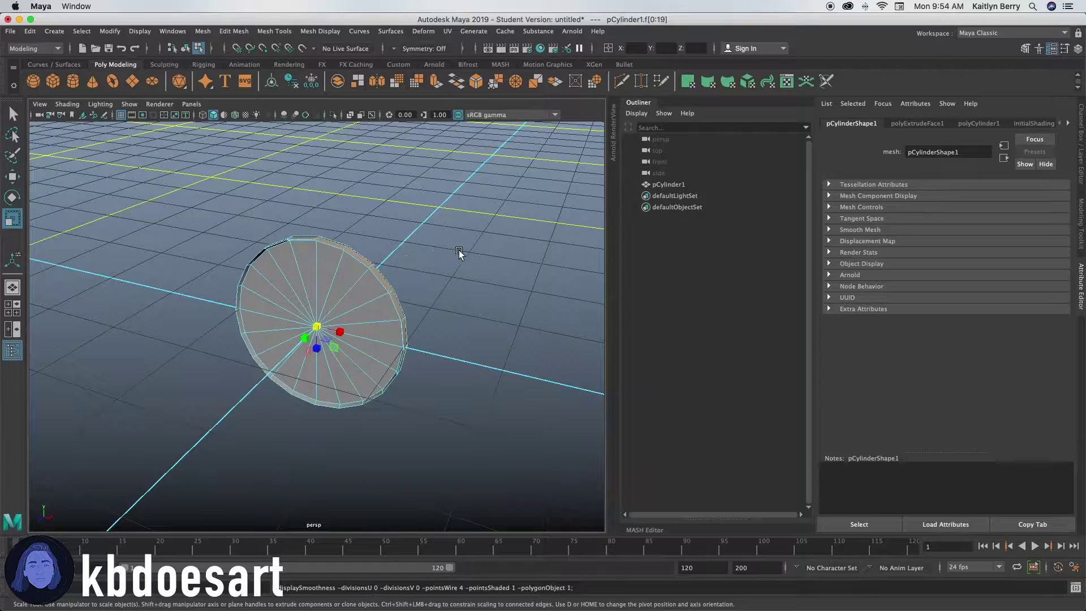
# Extrude the disc's outer edge faces with a thickness of 0.05 to form the lens rim
pyautogui.keyDown('alt'); pyautogui.moveTo(460, 252); pyautogui.dragTo(399, 277); pyautogui.keyUp('alt')
pyautogui.hotkey('ctrl', 'e')
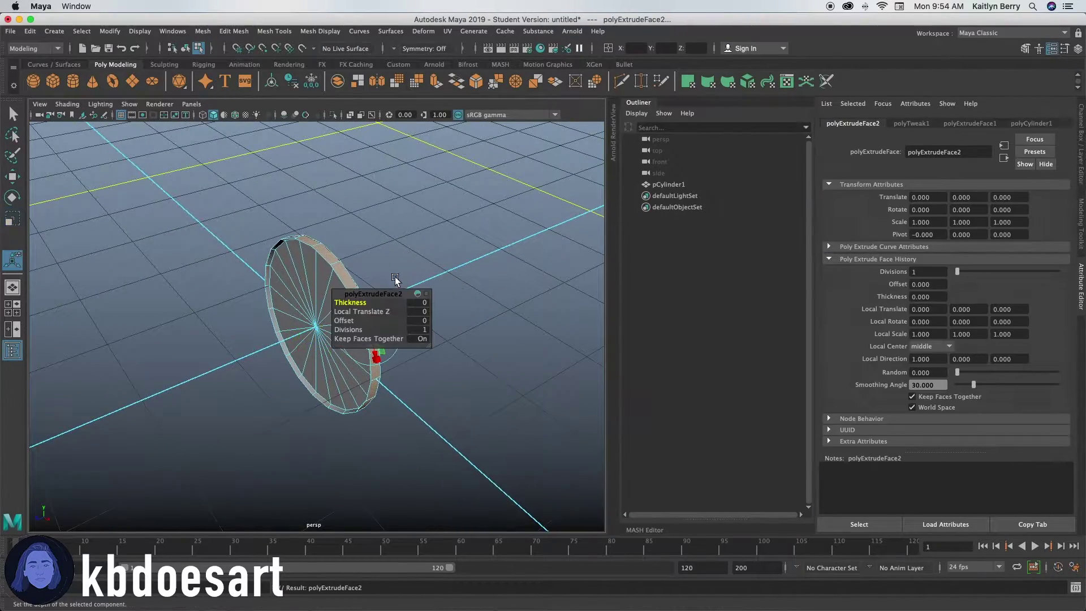
pyautogui.moveTo(347, 302); pyautogui.dragTo(349, 302)
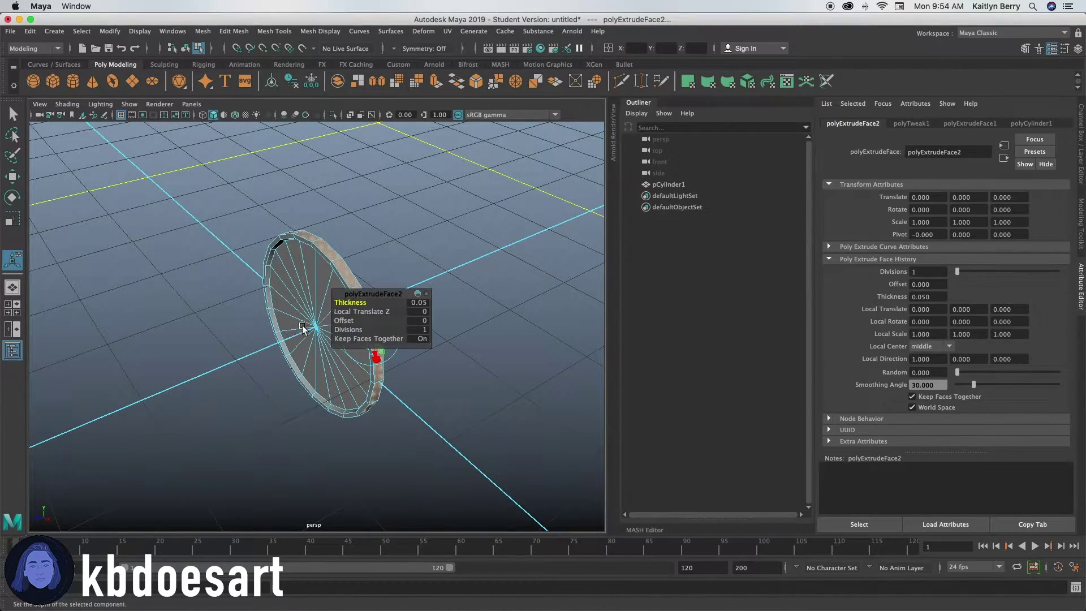
pyautogui.keyDown('alt'); pyautogui.moveTo(290, 331); pyautogui.dragTo(358, 262); pyautogui.keyUp('alt')
pyautogui.click(210, 340)
pyautogui.keyDown('alt'); pyautogui.moveTo(205, 343); pyautogui.dragTo(249, 335); pyautogui.keyUp('alt')
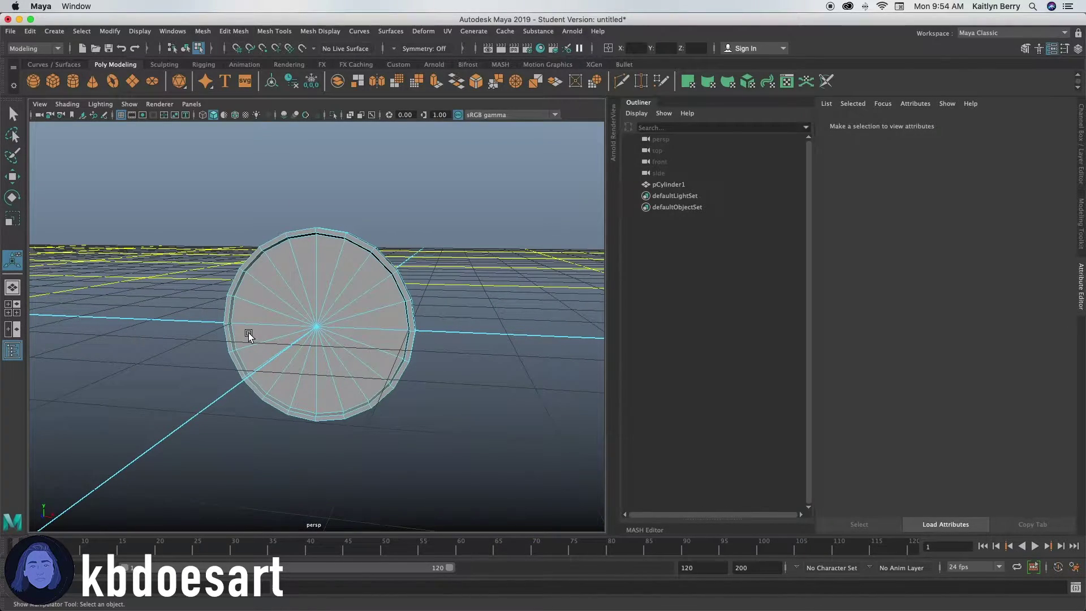
pyautogui.moveTo(340, 287); pyautogui.dragTo(378, 277, button='right')
pyautogui.hotkey('ctrl', 'e')
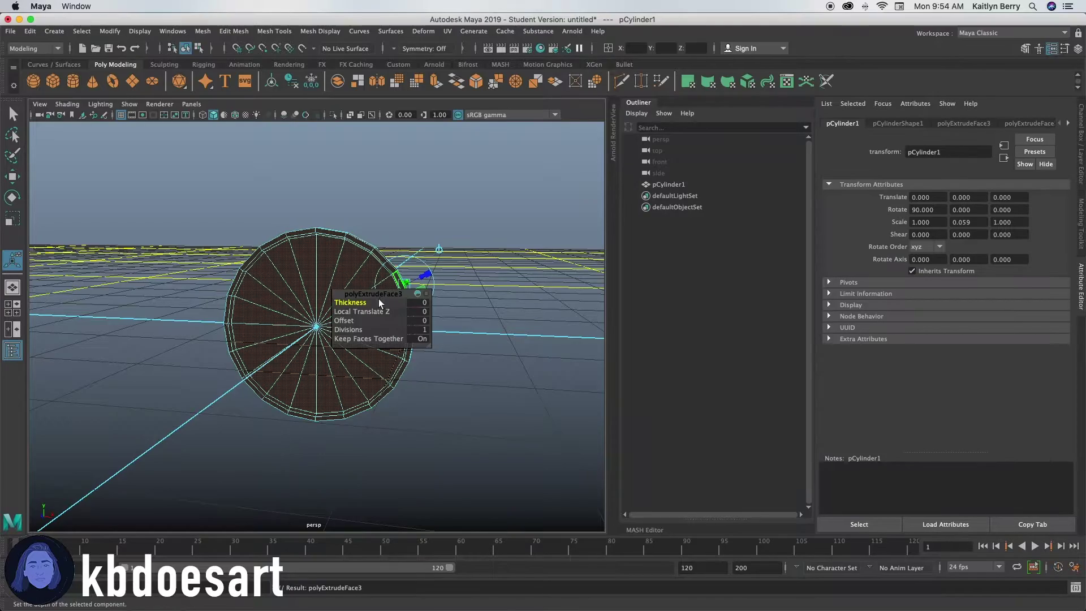
pyautogui.press('w')
pyautogui.moveTo(348, 327); pyautogui.dragTo(432, 370)
pyautogui.press('super+z')
pyautogui.click(446, 340)
pyautogui.press('super+z')
# Return to object mode and delete the lens disc's construction history
pyautogui.press('F8')
pyautogui.scroll(3, 431, 371)
pyautogui.click(29, 33)
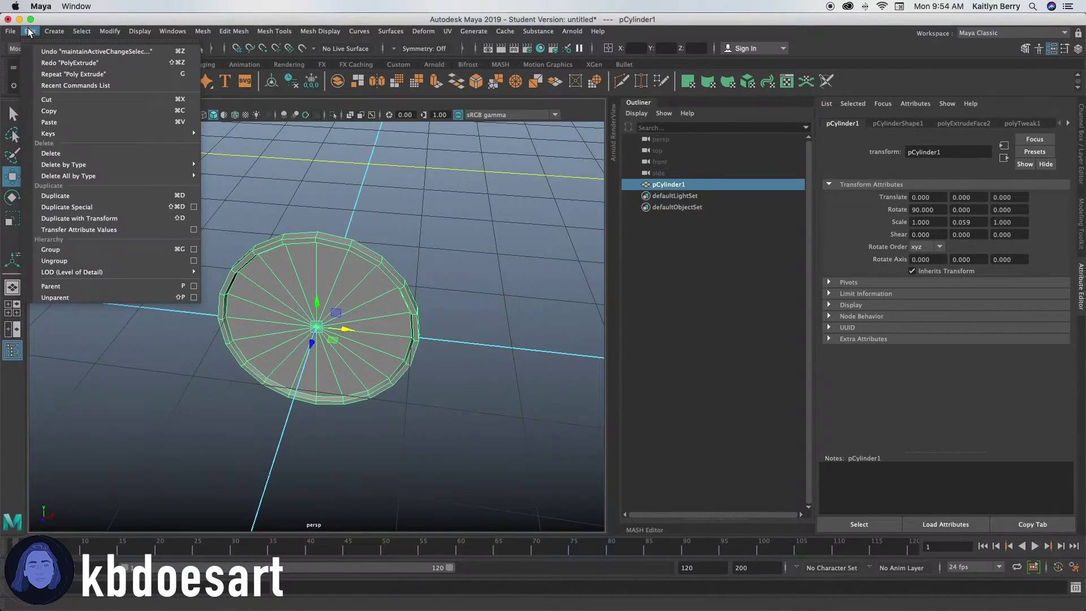
pyautogui.moveTo(130, 176)
pyautogui.click(227, 194)
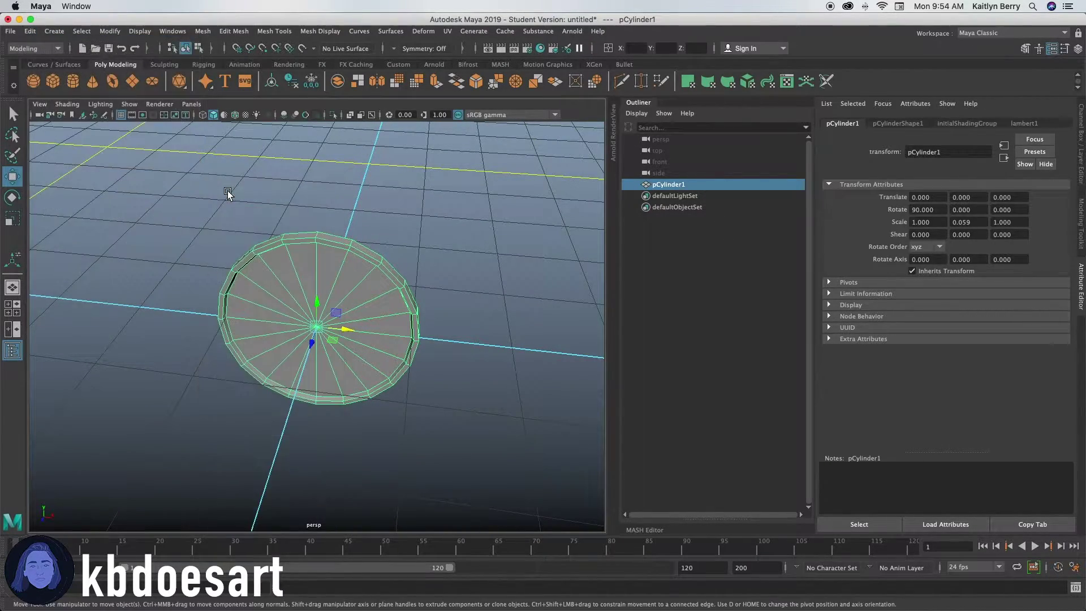
pyautogui.keyDown('alt'); pyautogui.moveTo(359, 282); pyautogui.dragTo(397, 315); pyautogui.keyUp('alt')
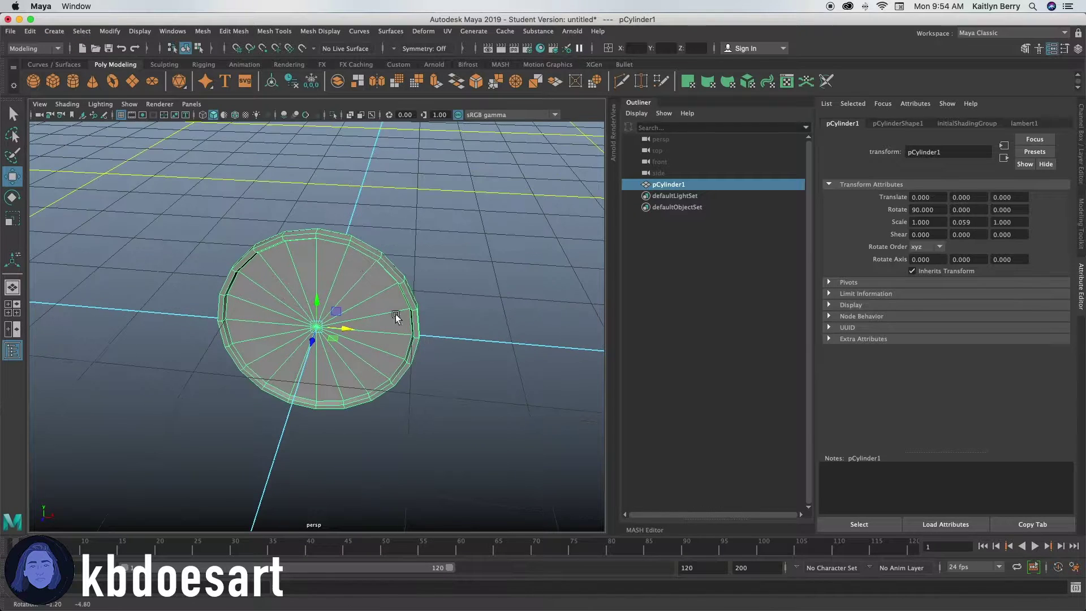
pyautogui.click(31, 32)
pyautogui.moveTo(85, 174)
pyautogui.click(226, 181)
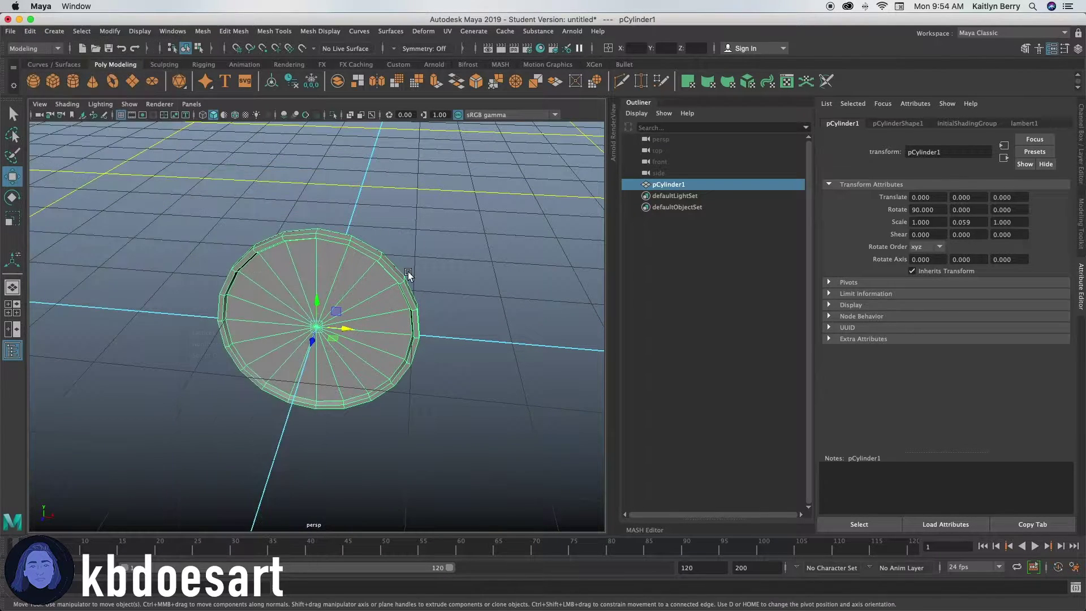
# Duplicate the lens disc and move the copy along X to about 2.961
pyautogui.hotkey('ctrl', 'd')
pyautogui.moveTo(352, 316); pyautogui.dragTo(492, 338)
pyautogui.keyDown('alt'); pyautogui.moveTo(492, 338); pyautogui.dragTo(386, 335, button='right'); pyautogui.keyUp('alt')
pyautogui.moveTo(443, 326); pyautogui.dragTo(467, 328)
pyautogui.keyDown('alt'); pyautogui.moveTo(403, 343); pyautogui.dragTo(339, 345, button='middle'); pyautogui.keyUp('alt')
pyautogui.keyDown('alt'); pyautogui.moveTo(339, 345); pyautogui.dragTo(334, 362); pyautogui.keyUp('alt')
pyautogui.moveTo(396, 330); pyautogui.dragTo(401, 330)
pyautogui.keyDown('alt'); pyautogui.moveTo(329, 323); pyautogui.dragTo(419, 330); pyautogui.keyUp('alt')
pyautogui.keyDown('alt'); pyautogui.moveTo(338, 343); pyautogui.dragTo(308, 354); pyautogui.keyUp('alt')
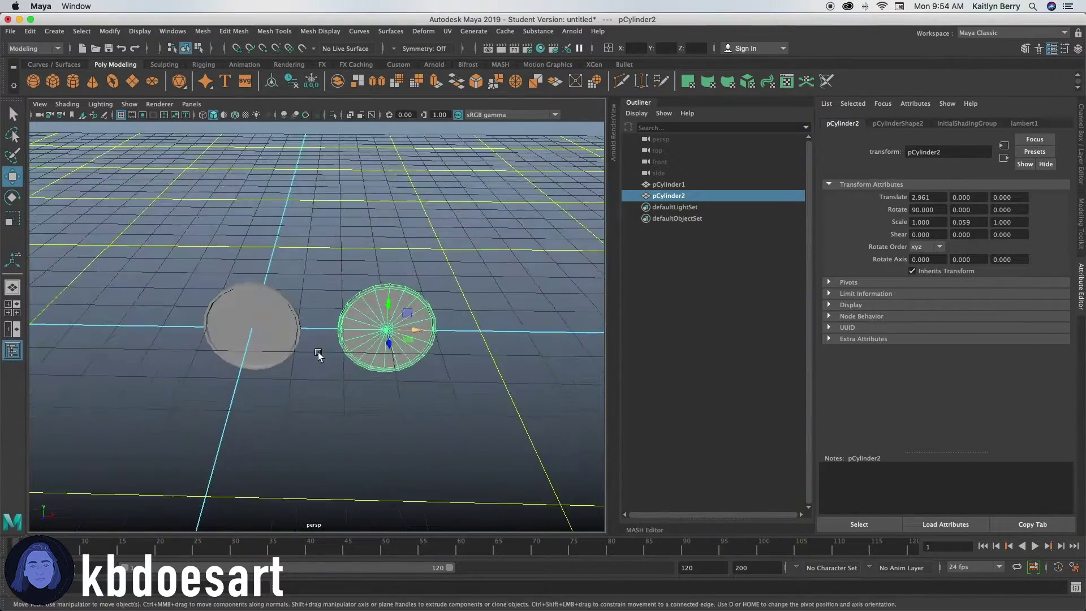
pyautogui.keyDown('alt'); pyautogui.moveTo(308, 355); pyautogui.dragTo(332, 361, button='right'); pyautogui.keyUp('alt')
pyautogui.keyDown('alt'); pyautogui.moveTo(332, 361); pyautogui.dragTo(330, 354); pyautogui.keyUp('alt')
pyautogui.keyDown('alt'); pyautogui.moveTo(330, 354); pyautogui.dragTo(507, 348, button='right'); pyautogui.keyUp('alt')
pyautogui.keyDown('alt'); pyautogui.moveTo(507, 348); pyautogui.dragTo(252, 315); pyautogui.keyUp('alt')
pyautogui.moveTo(252, 315); pyautogui.dragTo(247, 311, button='right')
pyautogui.click(247, 311)
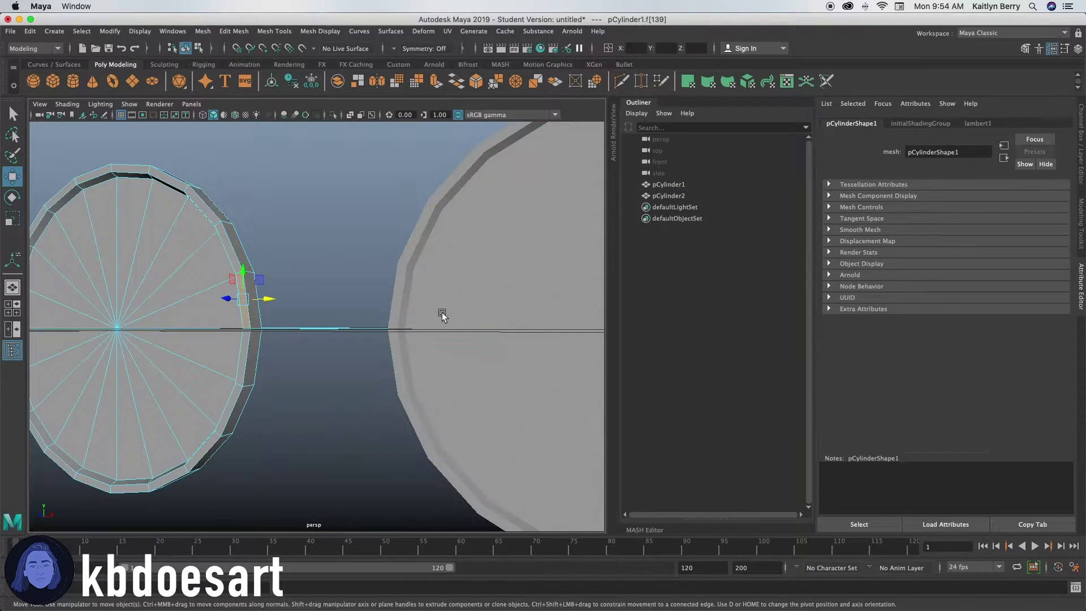
pyautogui.click(395, 301)
pyautogui.hotkey('ctrl', 'z')
# Combine the two lens discs into a single mesh
pyautogui.click(420, 288)
pyautogui.moveTo(431, 277); pyautogui.dragTo(462, 262, button='right')
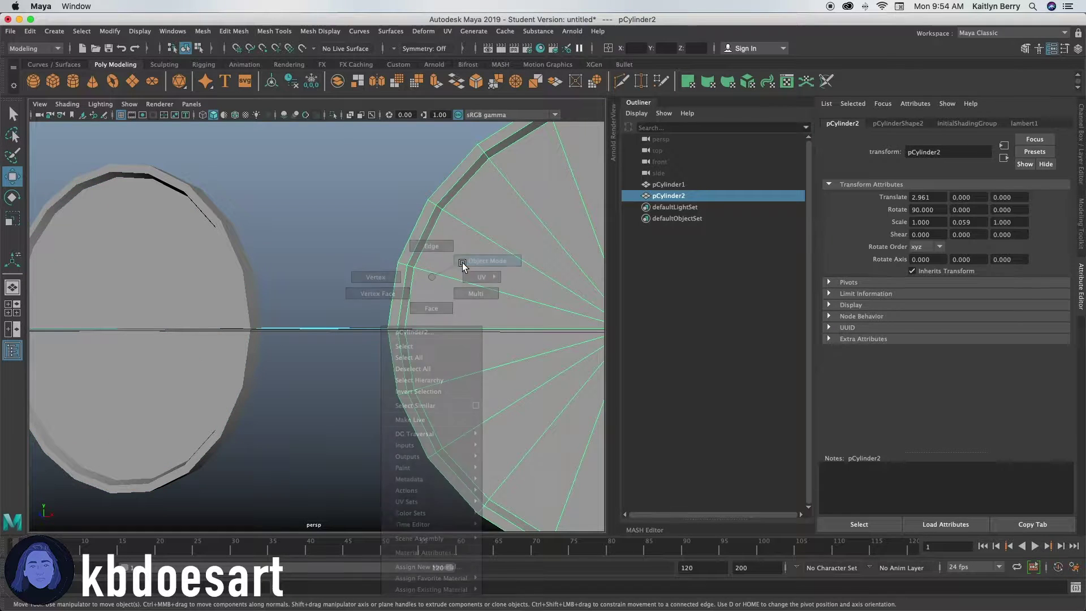
pyautogui.keyDown('shift'); pyautogui.click(153, 287); pyautogui.keyUp('shift')
pyautogui.click(201, 32)
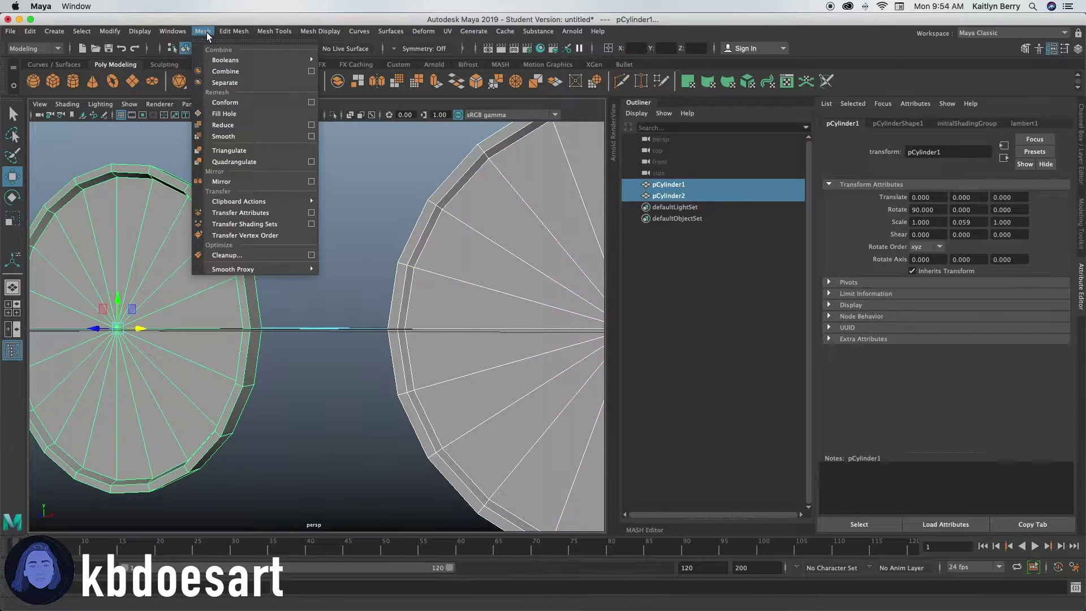
pyautogui.click(226, 61)
# Select the two facing rim faces, one on each lens, where the nose bridge attaches
pyautogui.rightClick(242, 292)
pyautogui.click(241, 318)
pyautogui.click(247, 309)
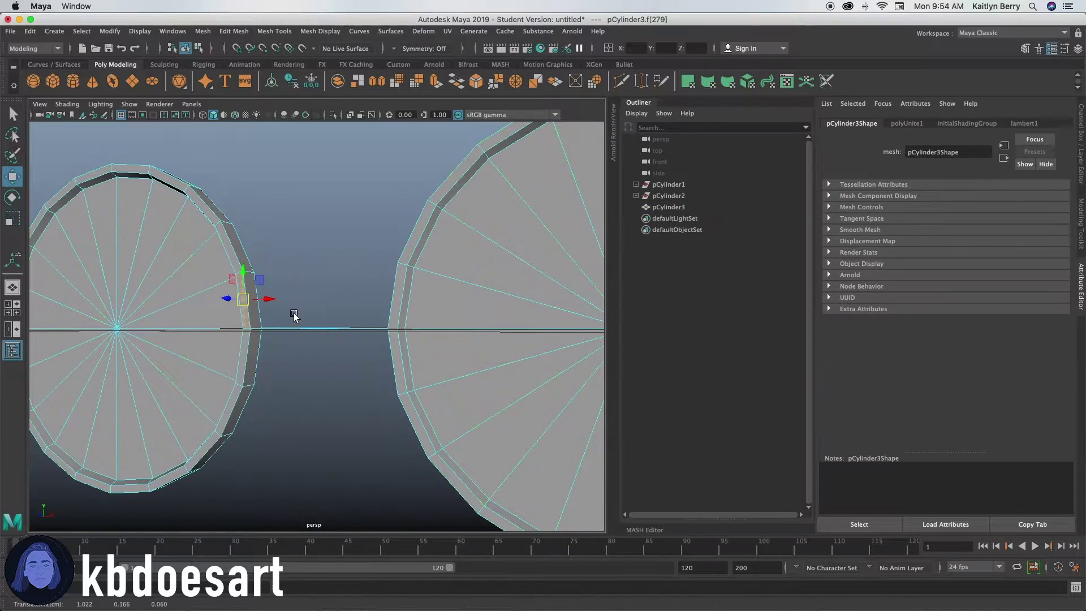
pyautogui.keyDown('shift'); pyautogui.click(396, 308); pyautogui.keyUp('shift')
pyautogui.keyDown('alt'); pyautogui.moveTo(303, 344); pyautogui.dragTo(288, 377); pyautogui.keyUp('alt')
# Open the Bridge options and set the bridge type to Smooth path + curve
pyautogui.click(202, 32)
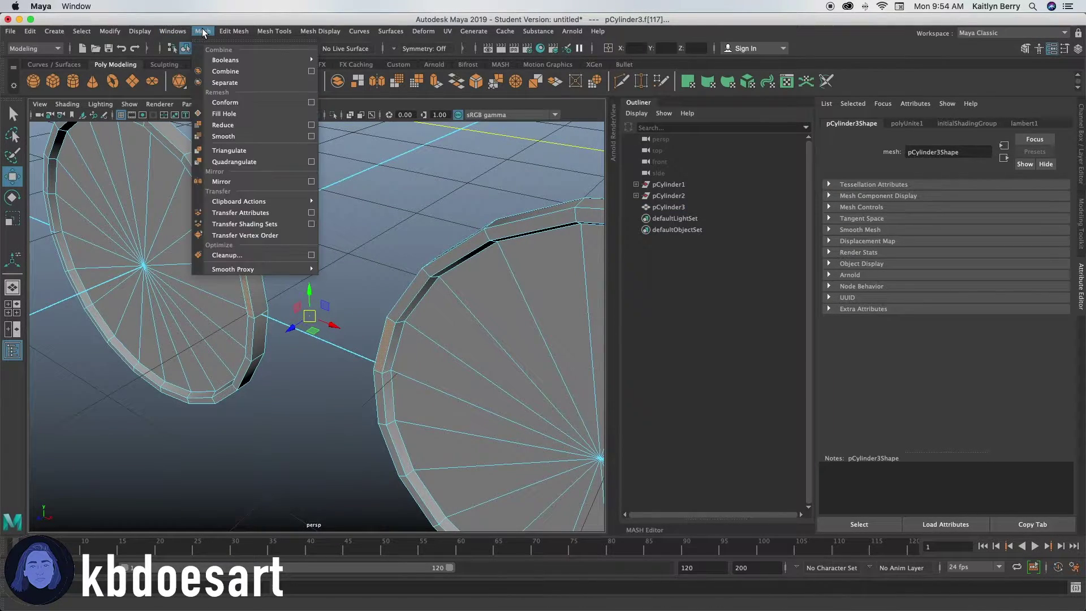
pyautogui.moveTo(228, 30)
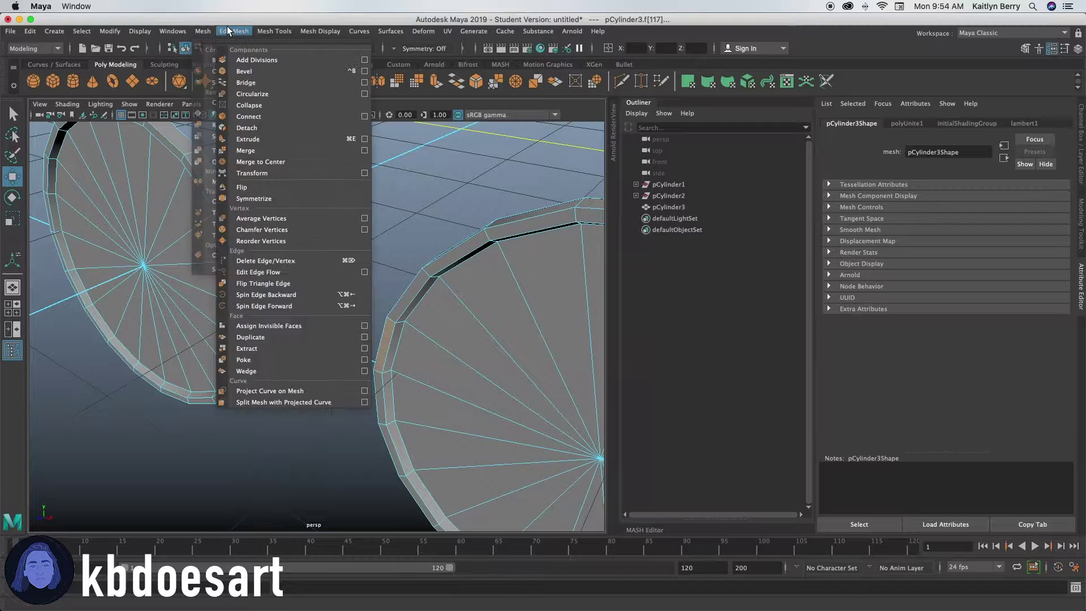
pyautogui.click(367, 85)
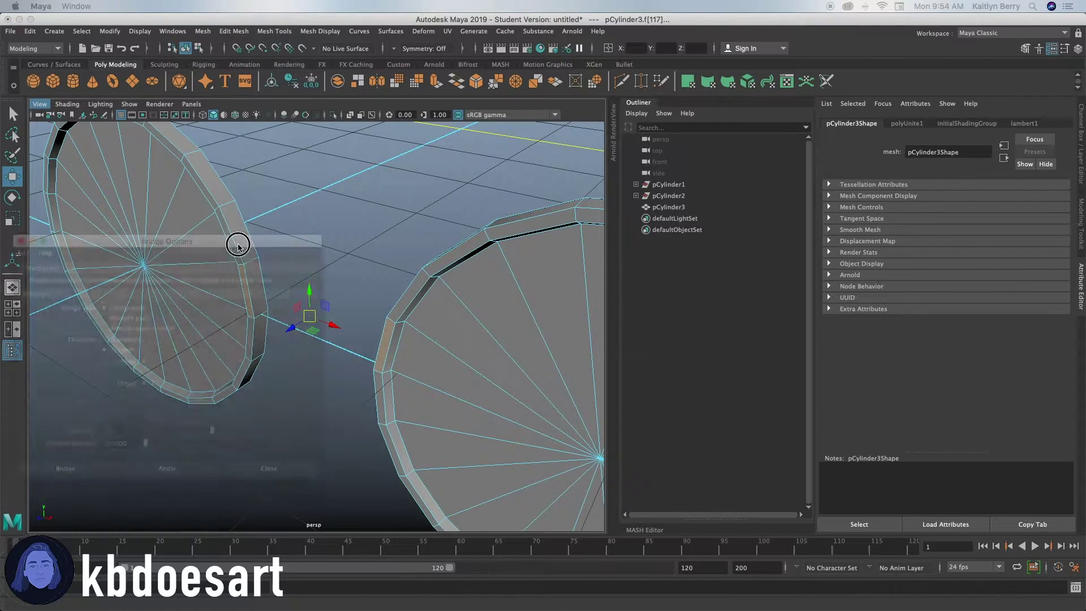
pyautogui.moveTo(255, 247); pyautogui.dragTo(311, 249)
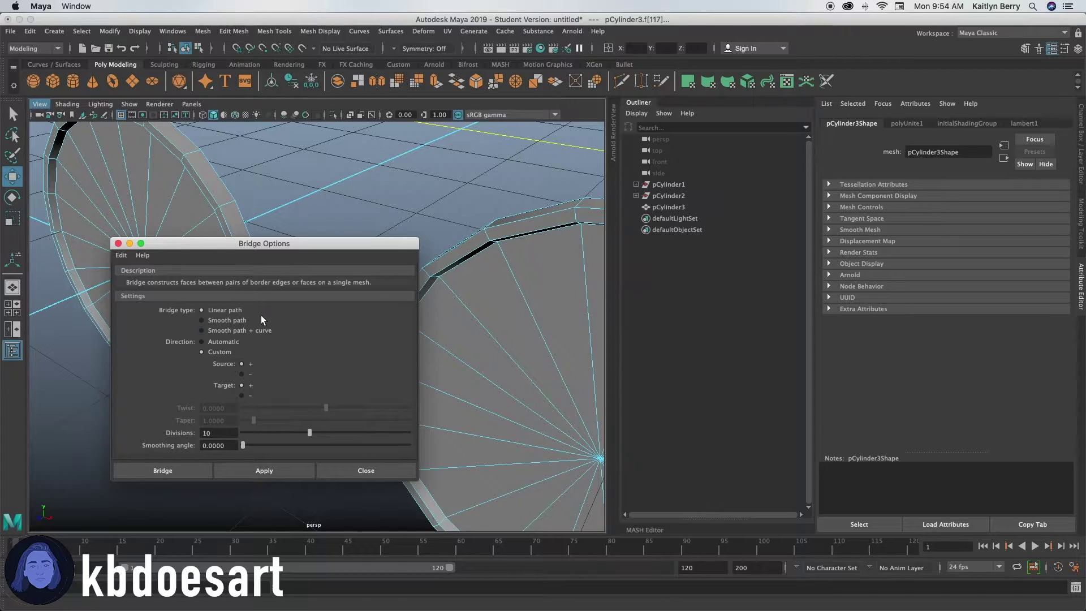
pyautogui.click(226, 331)
pyautogui.click(288, 470)
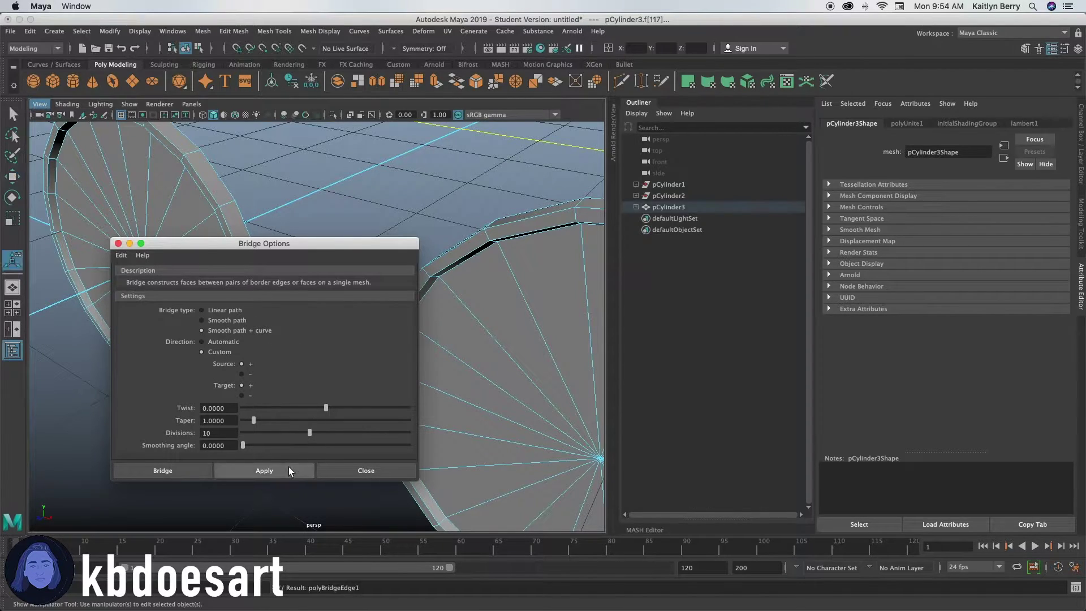
pyautogui.click(372, 471)
pyautogui.keyDown('alt'); pyautogui.moveTo(437, 198); pyautogui.dragTo(461, 226); pyautogui.keyUp('alt')
pyautogui.press('r')
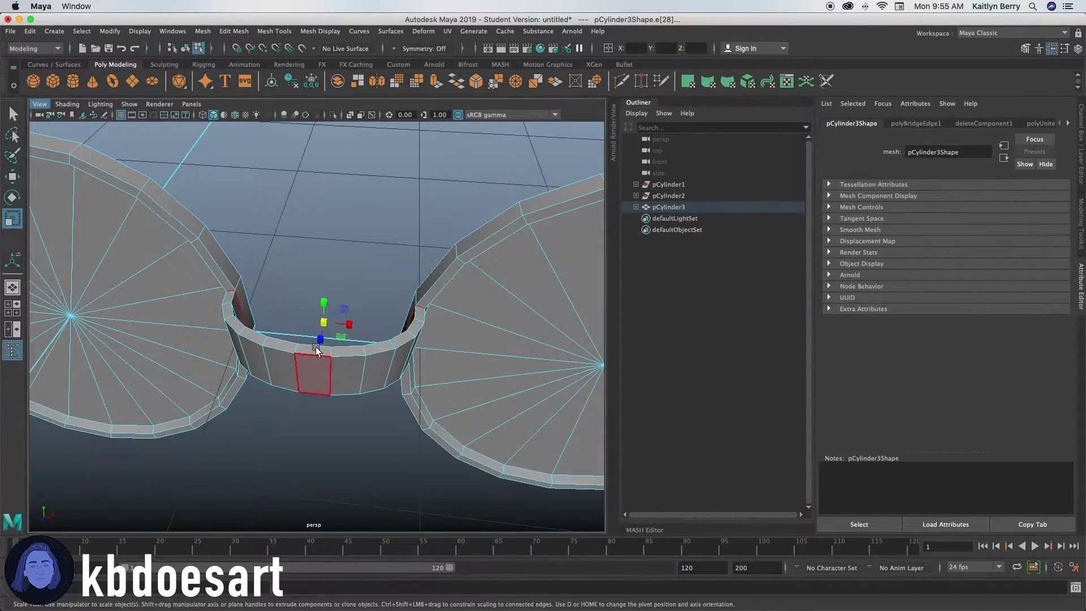
pyautogui.moveTo(323, 306); pyautogui.dragTo(271, 323)
pyautogui.press('z')
# Bridge the two selected rim faces using Smooth path + curve with 10 divisions
pyautogui.click(233, 31)
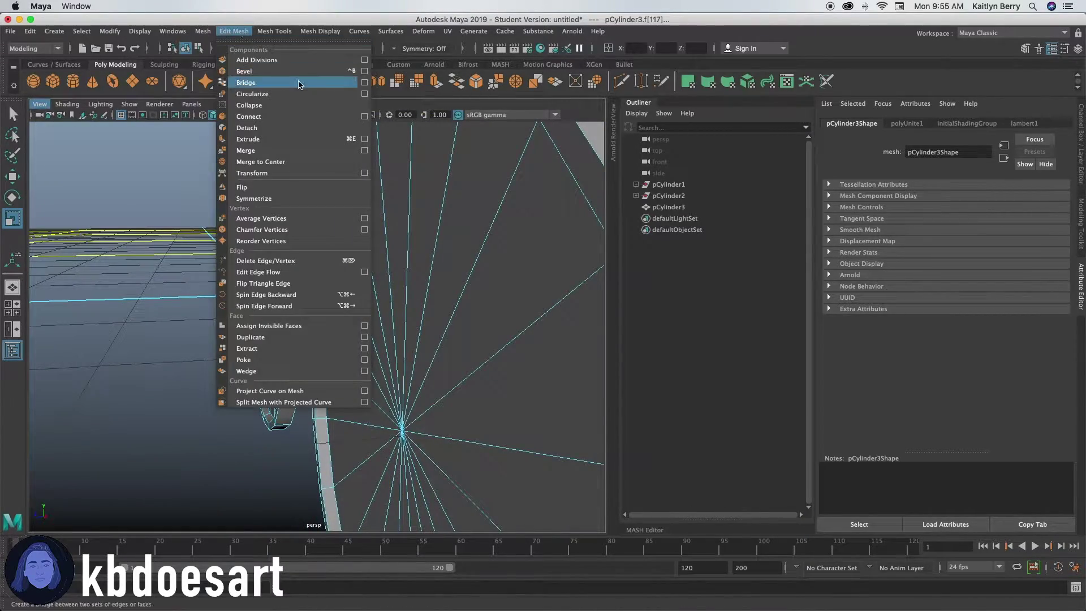
pyautogui.click(364, 82)
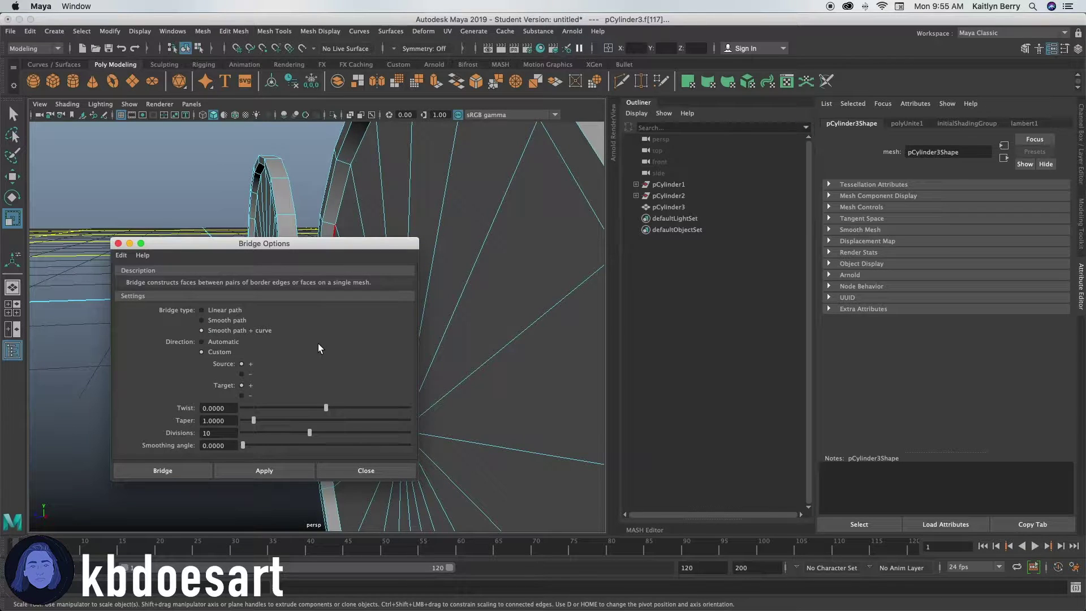
pyautogui.click(269, 462)
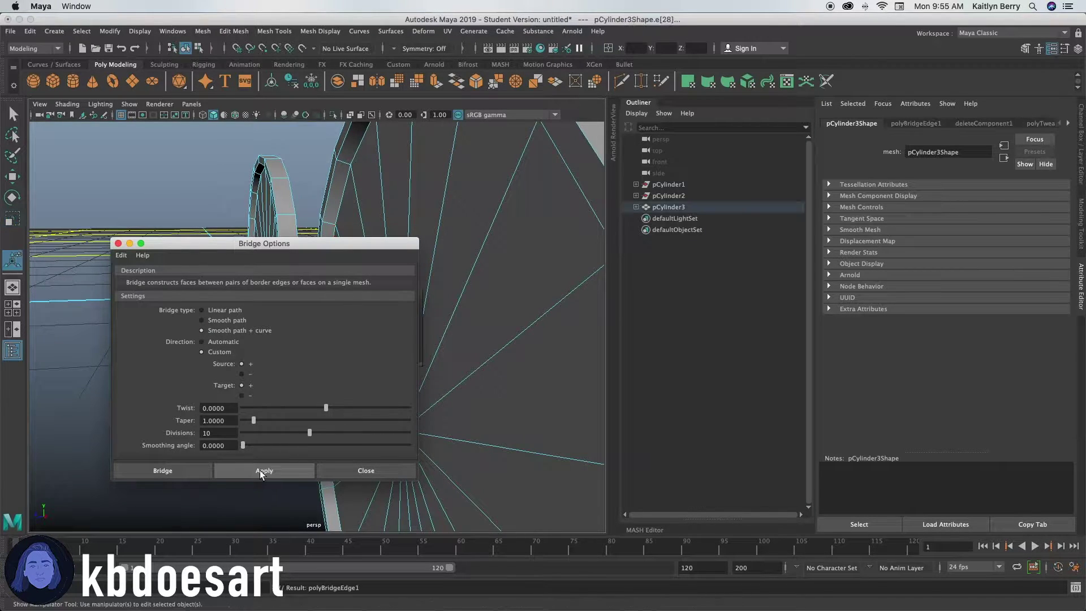
pyautogui.click(370, 477)
# Reduce the taper of the nose bridge so it narrows toward its middle
pyautogui.keyDown('alt'); pyautogui.moveTo(227, 390); pyautogui.dragTo(362, 380); pyautogui.keyUp('alt')
pyautogui.keyDown('alt'); pyautogui.moveTo(389, 372); pyautogui.dragTo(334, 391, button='right'); pyautogui.keyUp('alt')
pyautogui.moveTo(334, 390)
pyautogui.keyDown('alt'); pyautogui.mouseDown()
pyautogui.moveTo(375, 388)
pyautogui.moveTo(283, 433)
pyautogui.moveTo(337, 439)
pyautogui.moveTo(318, 453)
pyautogui.moveTo(333, 408)
pyautogui.moveTo(322, 401)
pyautogui.mouseUp(); pyautogui.keyUp('alt')
pyautogui.keyDown('alt'); pyautogui.moveTo(322, 400); pyautogui.dragTo(354, 412, button='right'); pyautogui.keyUp('alt')
pyautogui.keyDown('alt'); pyautogui.moveTo(354, 412); pyautogui.dragTo(289, 407); pyautogui.keyUp('alt')
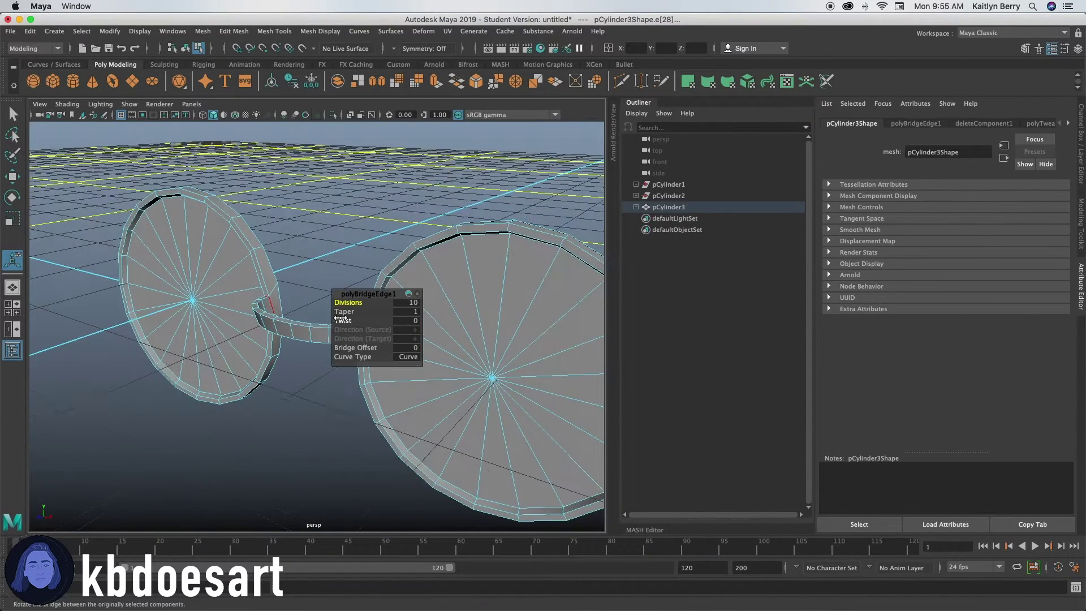
pyautogui.moveTo(342, 320); pyautogui.dragTo(351, 321)
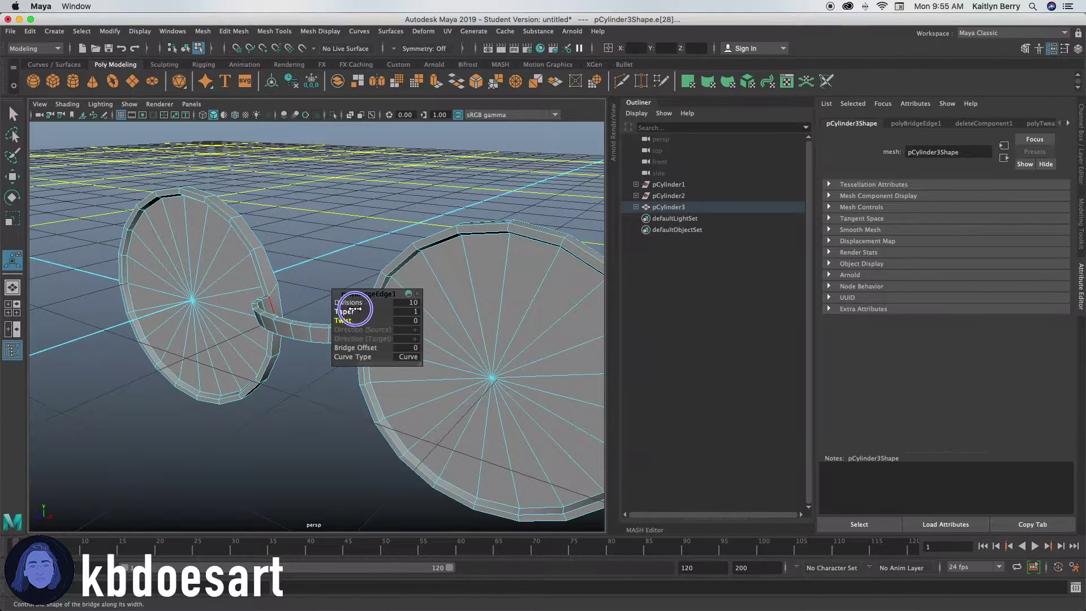
pyautogui.moveTo(358, 308); pyautogui.dragTo(312, 306)
pyautogui.keyDown('alt'); pyautogui.moveTo(300, 331); pyautogui.dragTo(362, 314); pyautogui.keyUp('alt')
pyautogui.keyDown('alt'); pyautogui.moveTo(362, 314); pyautogui.dragTo(232, 354, button='middle'); pyautogui.keyUp('alt')
pyautogui.keyDown('alt'); pyautogui.moveTo(232, 354); pyautogui.dragTo(337, 307); pyautogui.keyUp('alt')
pyautogui.keyDown('alt'); pyautogui.moveTo(252, 345); pyautogui.dragTo(238, 321); pyautogui.keyUp('alt')
pyautogui.click(235, 311)
# Select one lens's outer rim face and turn on Object X symmetry for component selection
pyautogui.keyDown('alt'); pyautogui.moveTo(277, 422); pyautogui.dragTo(245, 422, button='right'); pyautogui.keyUp('alt')
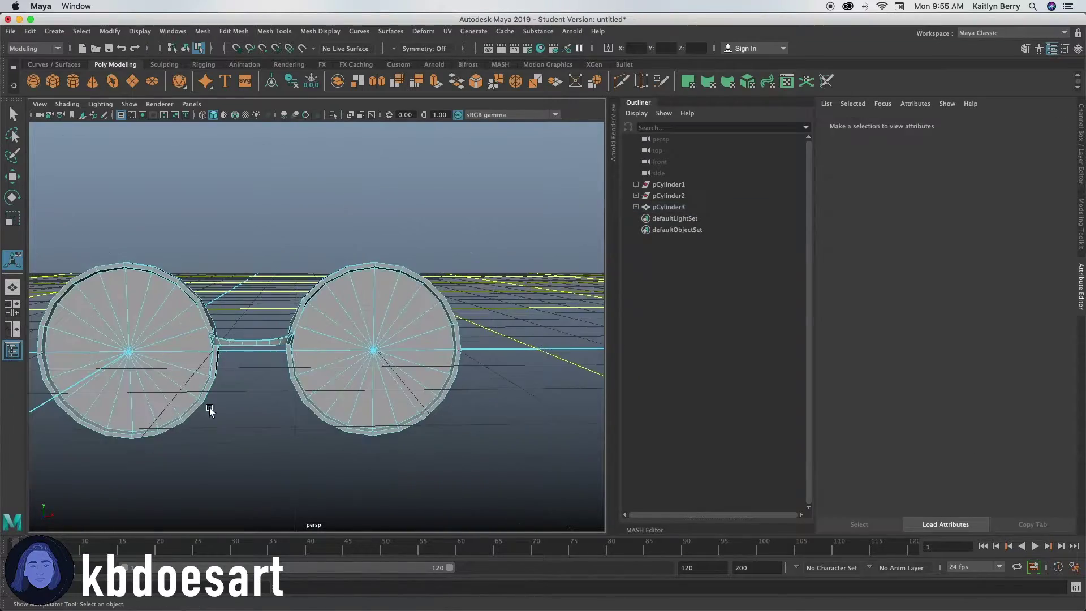
pyautogui.keyDown('alt'); pyautogui.moveTo(245, 422); pyautogui.dragTo(240, 375); pyautogui.keyUp('alt')
pyautogui.keyDown('alt'); pyautogui.moveTo(241, 374); pyautogui.dragTo(204, 375, button='right'); pyautogui.keyUp('alt')
pyautogui.keyDown('alt'); pyautogui.moveTo(205, 375); pyautogui.dragTo(314, 349); pyautogui.keyUp('alt')
pyautogui.click(340, 416)
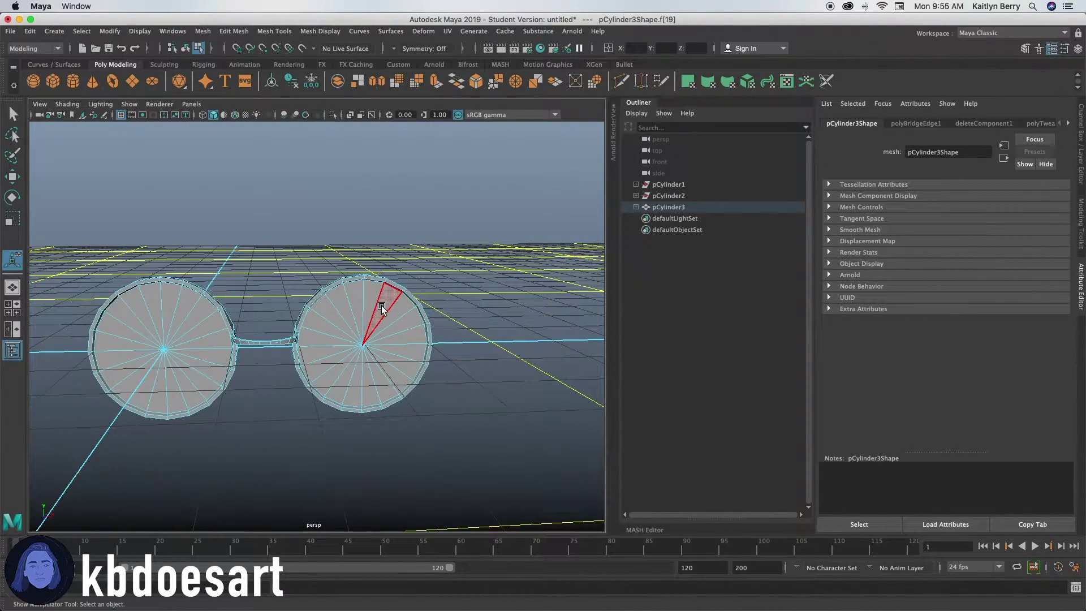
pyautogui.press('w')
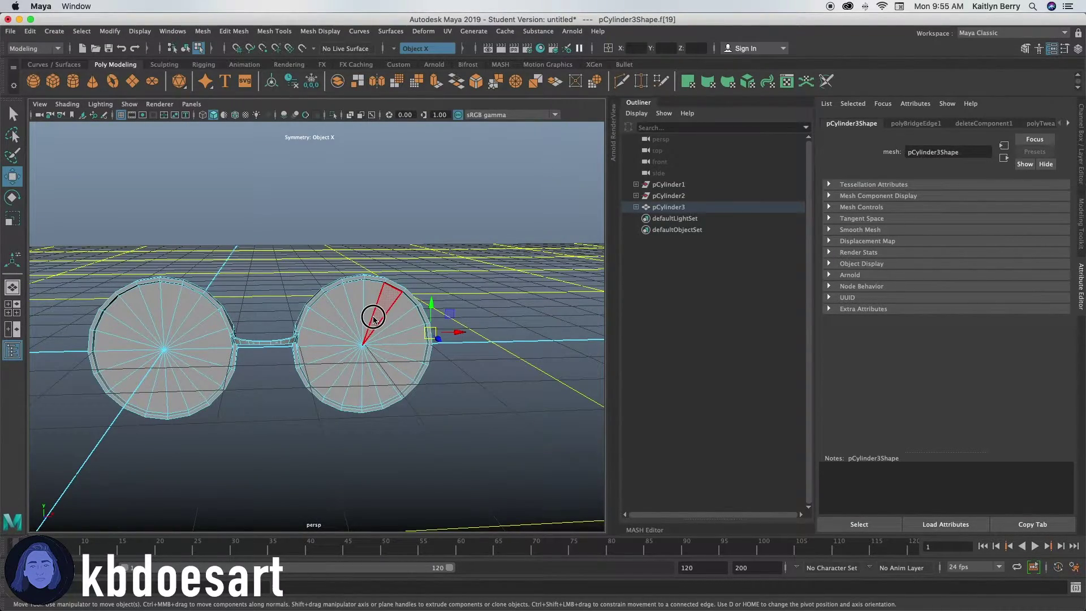
pyautogui.keyDown('shift'); pyautogui.moveTo(373, 319); pyautogui.dragTo(372, 233, button='right'); pyautogui.keyUp('shift')
pyautogui.keyDown('shift'); pyautogui.moveTo(360, 314); pyautogui.dragTo(363, 359, button='right'); pyautogui.keyUp('shift')
pyautogui.moveTo(344, 421)
pyautogui.keyDown('alt'); pyautogui.mouseDown()
pyautogui.moveTo(408, 412)
pyautogui.moveTo(347, 417)
pyautogui.moveTo(356, 436)
pyautogui.mouseUp(); pyautogui.keyUp('alt')
pyautogui.click(357, 436)
# Try selecting the outer rim face with symmetry active and turn Object X symmetry back off
pyautogui.keyDown('alt'); pyautogui.moveTo(467, 392); pyautogui.dragTo(404, 371); pyautogui.keyUp('alt')
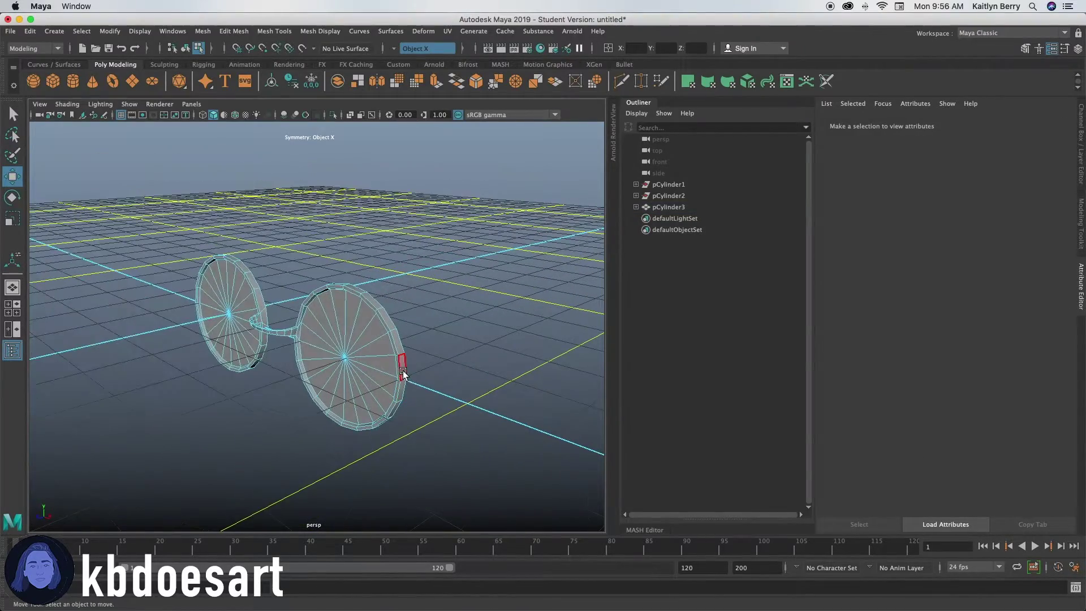
pyautogui.click(399, 368)
pyautogui.click(435, 351)
pyautogui.click(402, 367)
pyautogui.keyDown('alt'); pyautogui.moveTo(242, 384); pyautogui.dragTo(296, 338); pyautogui.keyUp('alt')
pyautogui.click(296, 338)
pyautogui.keyDown('alt'); pyautogui.moveTo(346, 292); pyautogui.dragTo(423, 299); pyautogui.keyUp('alt')
pyautogui.keyDown('ctrl'); pyautogui.keyDown('shift'); pyautogui.moveTo(374, 319); pyautogui.dragTo(380, 282, button='right'); pyautogui.keyUp('shift'); pyautogui.keyUp('ctrl')
pyautogui.keyDown('ctrl'); pyautogui.keyDown('shift'); pyautogui.moveTo(387, 240); pyautogui.dragTo(389, 241, button='right'); pyautogui.keyUp('shift'); pyautogui.keyUp('ctrl')
# Select the outermost rim face of each lens and extrude both with a thickness of about 0.24 to form hinge tabs
pyautogui.keyDown('alt'); pyautogui.moveTo(429, 358); pyautogui.dragTo(398, 362); pyautogui.keyUp('alt')
pyautogui.click(400, 365)
pyautogui.keyDown('alt'); pyautogui.moveTo(482, 365); pyautogui.dragTo(335, 368); pyautogui.keyUp('alt')
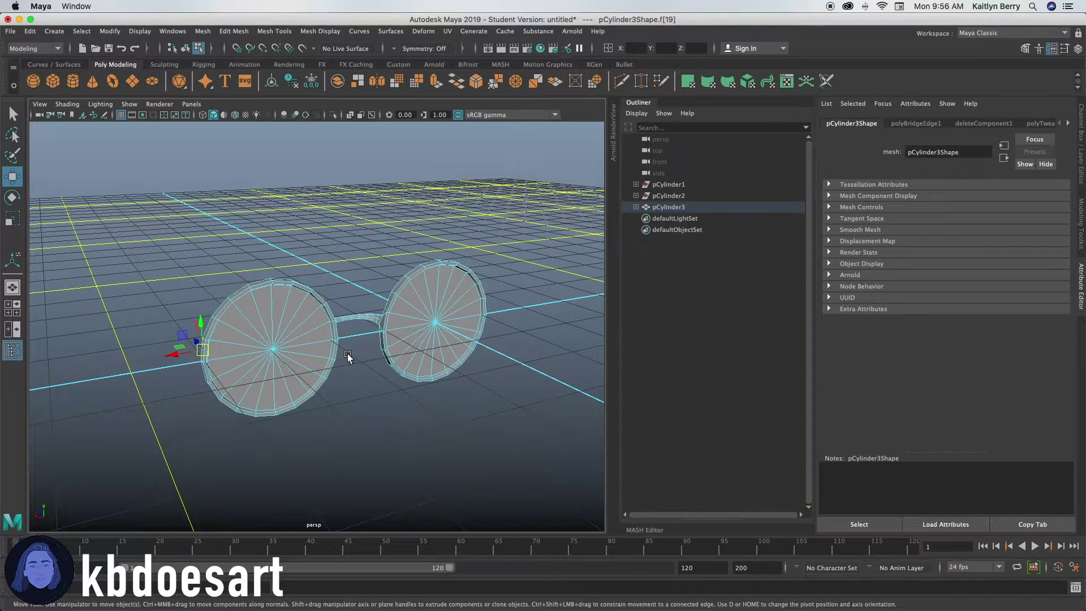
pyautogui.keyDown('alt'); pyautogui.moveTo(289, 401); pyautogui.dragTo(334, 334); pyautogui.keyUp('alt')
pyautogui.keyDown('alt'); pyautogui.moveTo(335, 335); pyautogui.dragTo(387, 346, button='right'); pyautogui.keyUp('alt')
pyautogui.moveTo(386, 347)
pyautogui.keyDown('alt'); pyautogui.mouseDown()
pyautogui.moveTo(393, 375)
pyautogui.moveTo(396, 332)
pyautogui.moveTo(495, 351)
pyautogui.moveTo(560, 307)
pyautogui.moveTo(317, 334)
pyautogui.moveTo(432, 325)
pyautogui.moveTo(403, 357)
pyautogui.moveTo(456, 349)
pyautogui.moveTo(339, 339)
pyautogui.moveTo(368, 355)
pyautogui.mouseUp(); pyautogui.keyUp('alt')
pyautogui.hotkey('ctrl', 'e')
pyautogui.moveTo(355, 303); pyautogui.dragTo(362, 302)
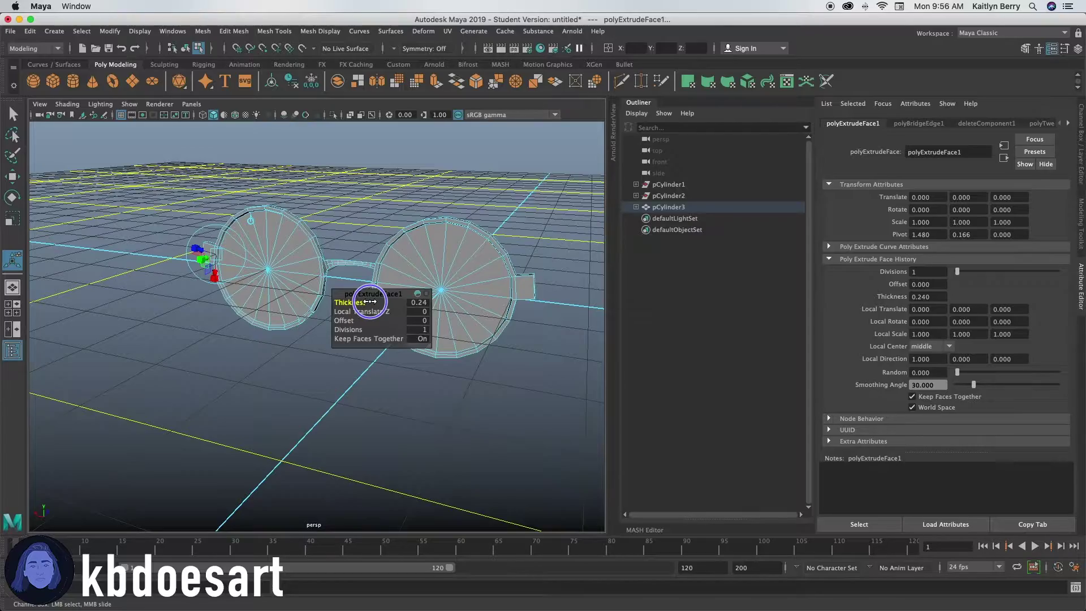
# Extrude the back faces of both hinge tabs with an offset of 0.05 to inset them
pyautogui.keyDown('alt'); pyautogui.moveTo(369, 302); pyautogui.dragTo(227, 398); pyautogui.keyUp('alt')
pyautogui.click(224, 320)
pyautogui.click(197, 274)
pyautogui.keyDown('shift'); pyautogui.click(532, 269); pyautogui.keyUp('shift')
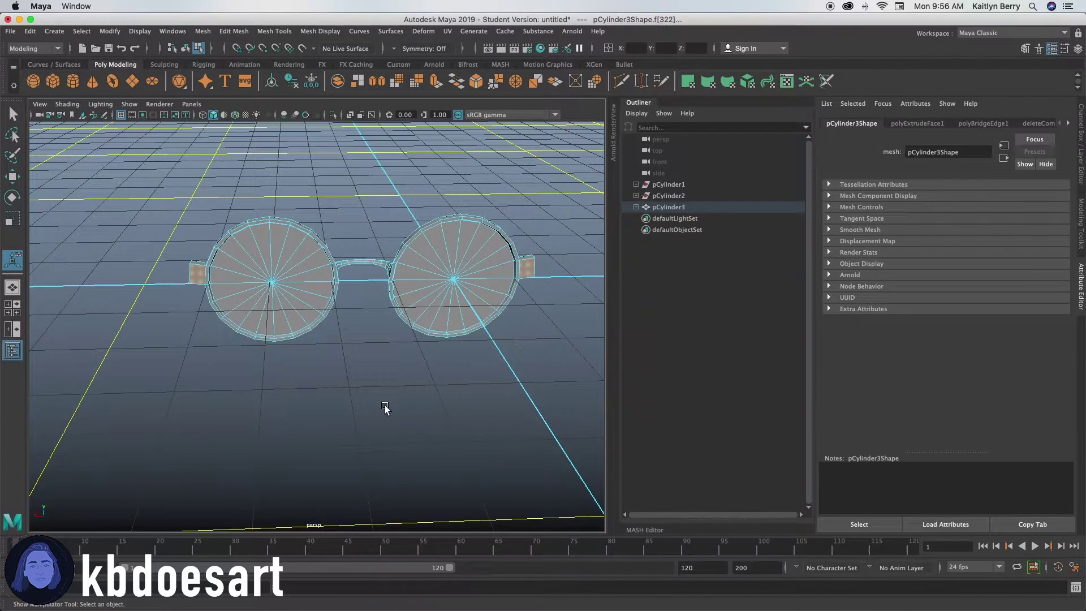
pyautogui.hotkey('ctrl', 'e')
pyautogui.moveTo(356, 322); pyautogui.dragTo(356, 319)
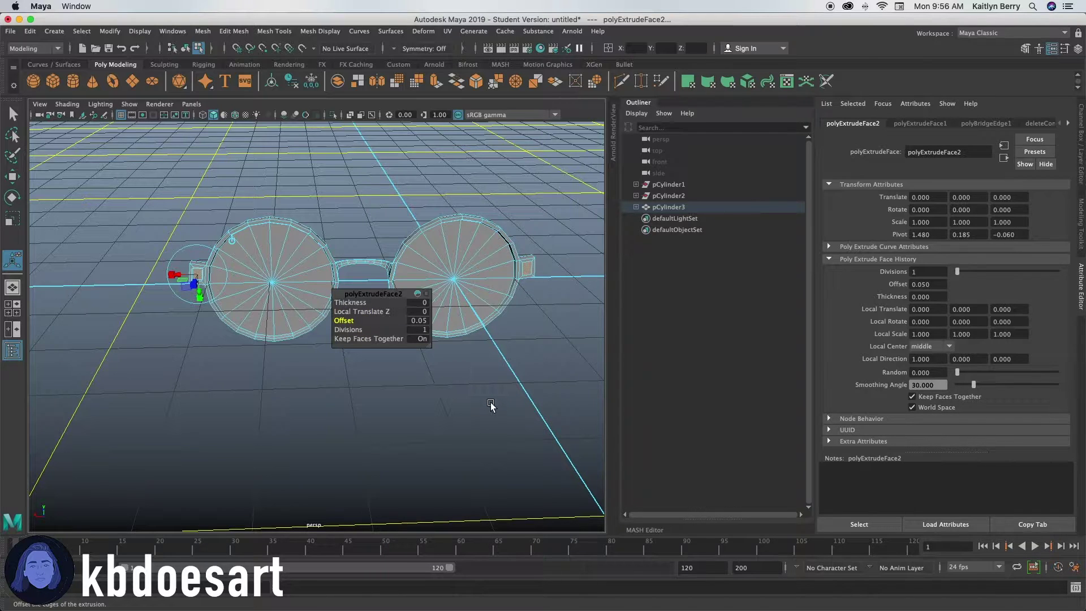
# Extrude the inset hinge faces backward with a thickness of 3.21 to form the temple arms
pyautogui.hotkey('ctrl', 'e')
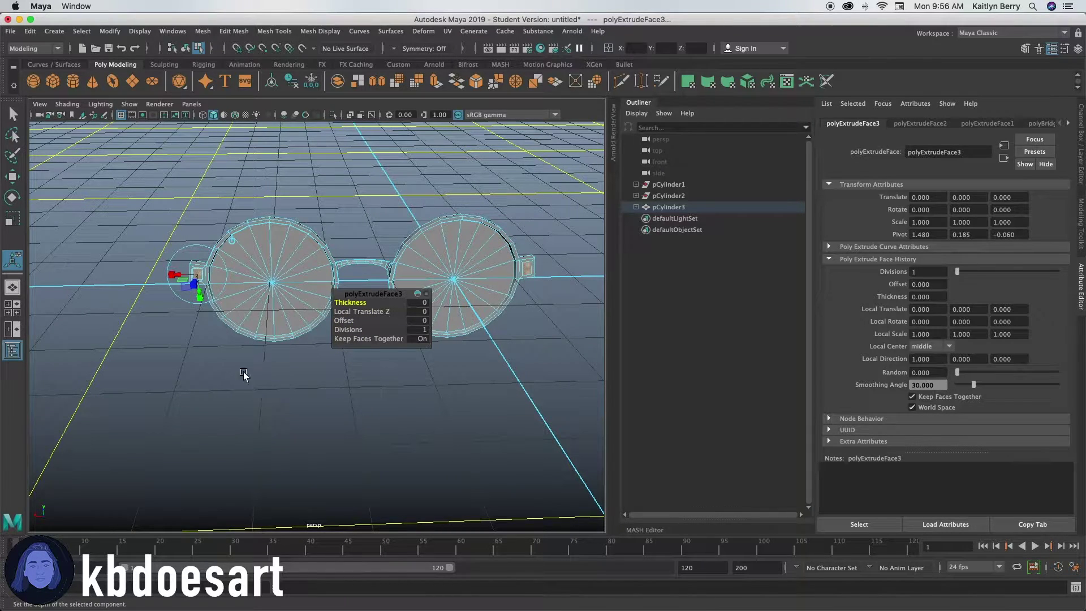
pyautogui.keyDown('alt'); pyautogui.moveTo(237, 373); pyautogui.dragTo(271, 368); pyautogui.keyUp('alt')
pyautogui.moveTo(347, 301); pyautogui.dragTo(527, 289)
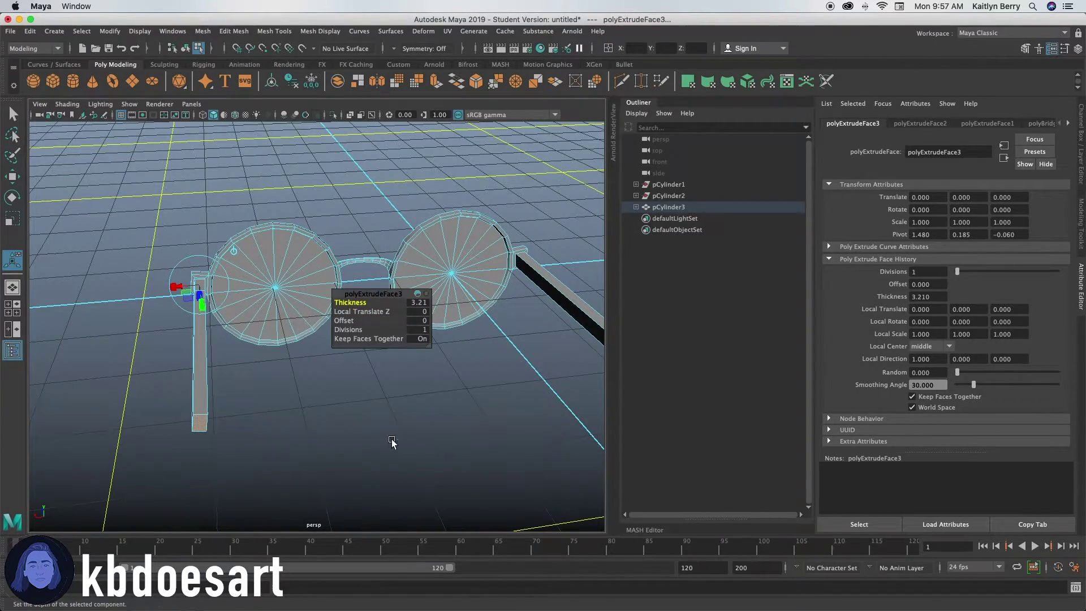
pyautogui.keyDown('alt'); pyautogui.moveTo(444, 446); pyautogui.dragTo(413, 428); pyautogui.keyUp('alt')
pyautogui.press('r')
pyautogui.moveTo(292, 342); pyautogui.dragTo(319, 419)
pyautogui.click(264, 364)
pyautogui.scroll(5, 328, 382)
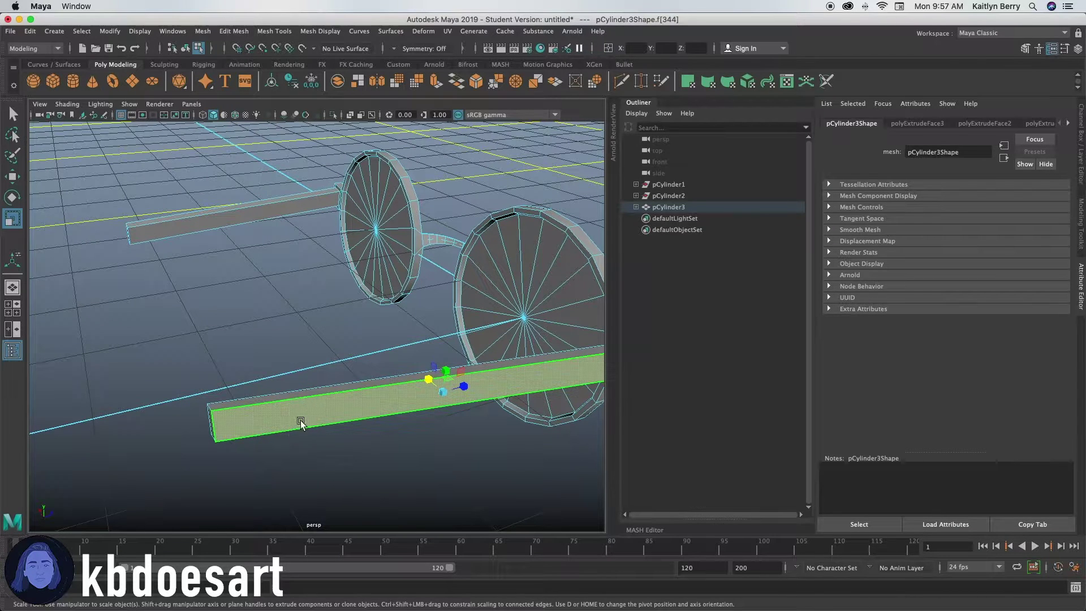
pyautogui.moveTo(299, 419); pyautogui.dragTo(338, 276, button='right')
pyautogui.click(154, 267)
# Select the rear end faces of both temple arms and undo a trial vertical scaling of them
pyautogui.keyDown('alt'); pyautogui.moveTo(146, 249); pyautogui.dragTo(114, 256); pyautogui.keyUp('alt')
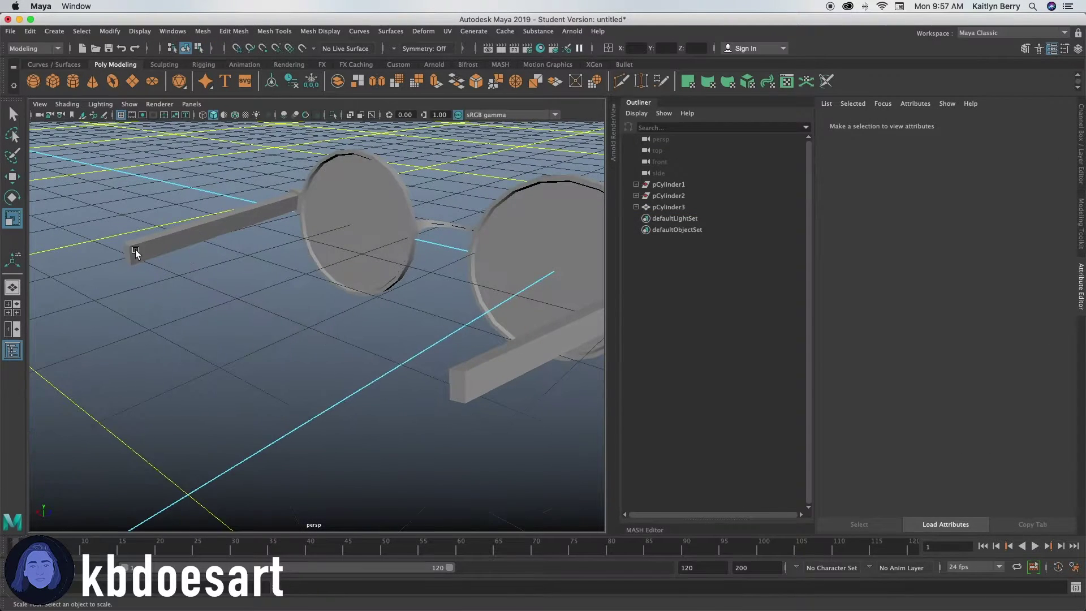
pyautogui.click(126, 253)
pyautogui.moveTo(129, 256); pyautogui.dragTo(128, 286, button='right')
pyautogui.click(124, 253)
pyautogui.keyDown('shift'); pyautogui.click(453, 387); pyautogui.keyUp('shift')
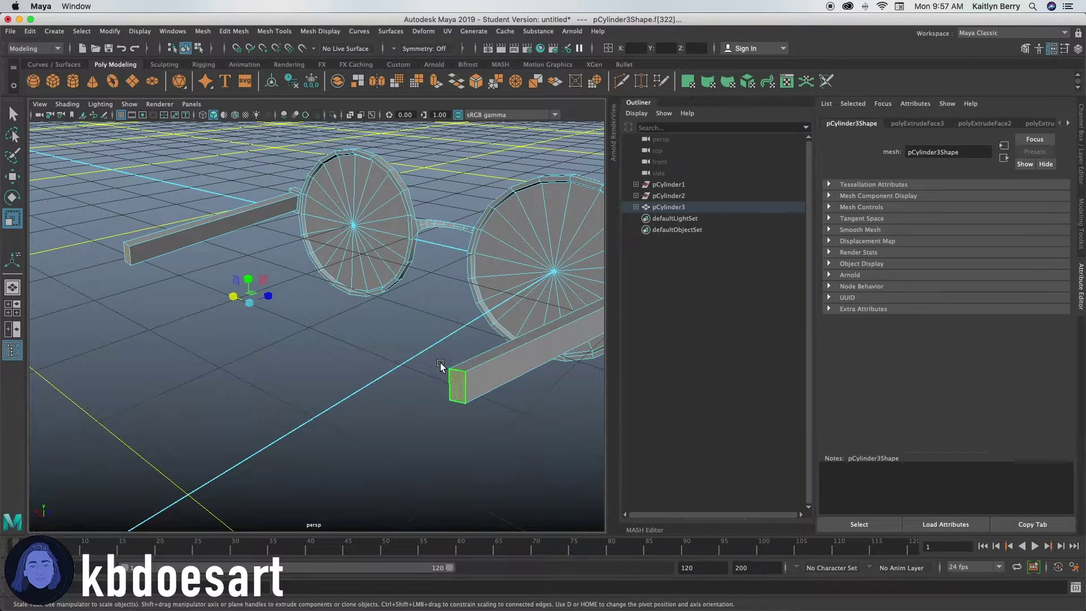
pyautogui.moveTo(249, 279); pyautogui.dragTo(248, 267)
pyautogui.press('z')
# Extrude the temple end faces and reshape the new ends by scaling and moving them back and down into ear hooks
pyautogui.hotkey('ctrl', 'e')
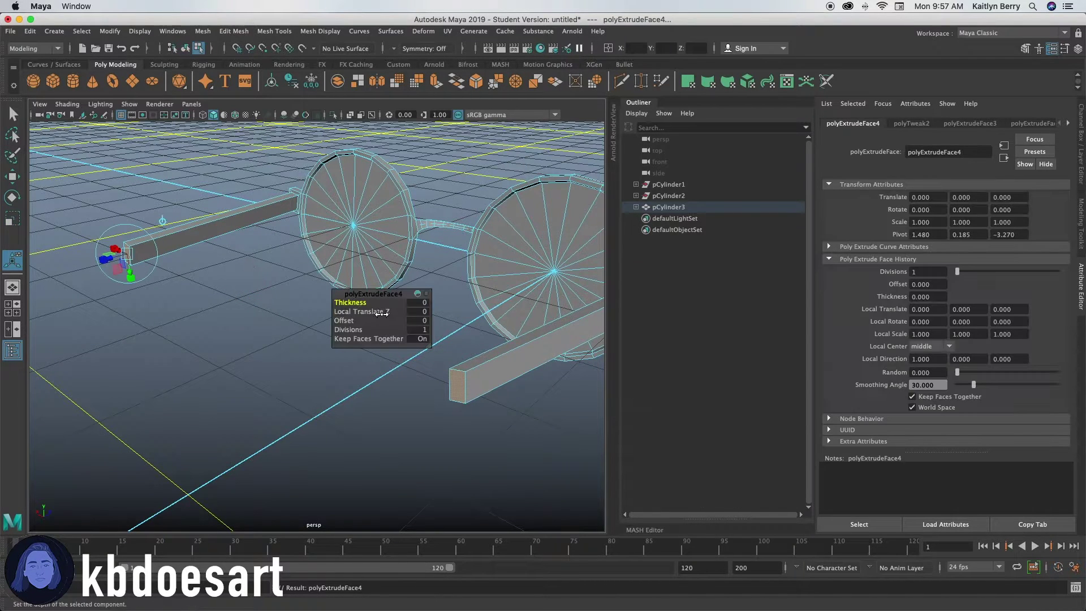
pyautogui.press('r')
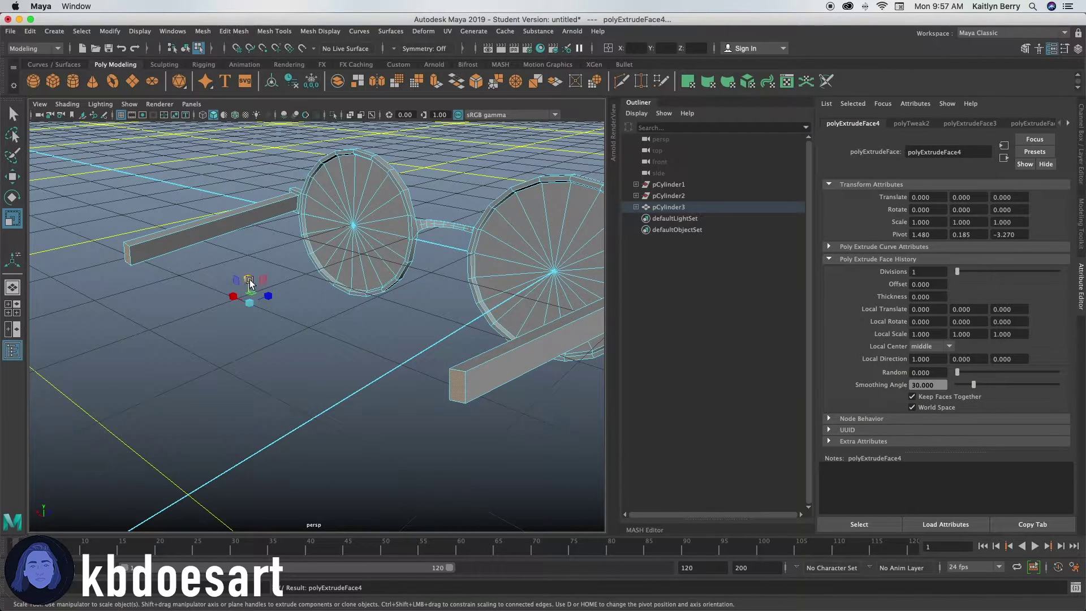
pyautogui.moveTo(251, 284); pyautogui.dragTo(253, 264)
pyautogui.press('w')
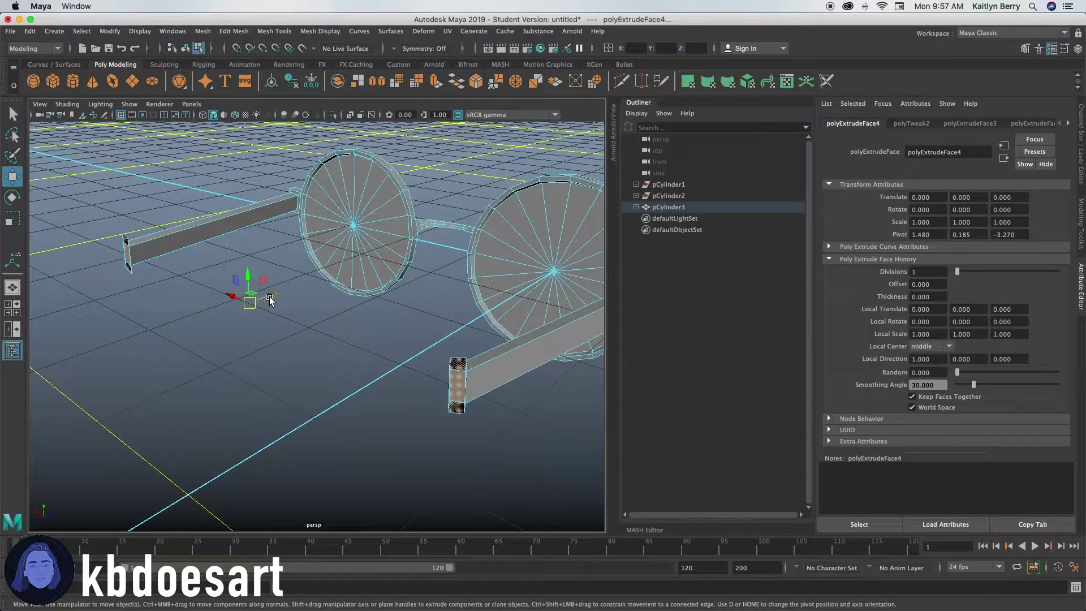
pyautogui.moveTo(270, 301); pyautogui.dragTo(232, 315)
pyautogui.press('r')
pyautogui.press('w')
pyautogui.press('r')
# Preview the glasses in smoothed display, clear the selection and return to the unsmoothed mesh
pyautogui.press('3')
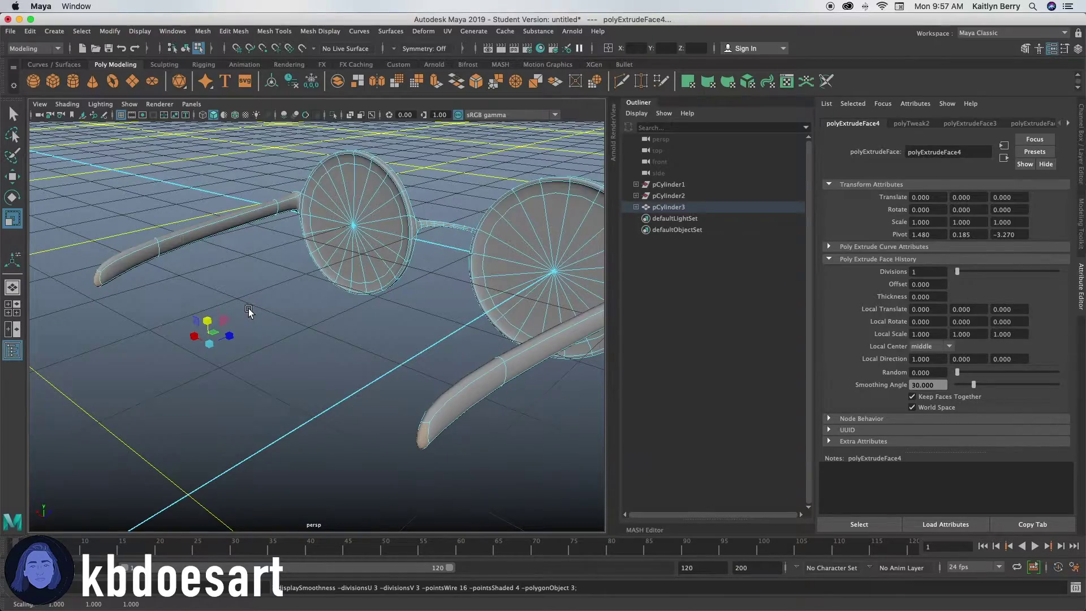
pyautogui.click(385, 348)
pyautogui.keyDown('alt'); pyautogui.moveTo(384, 348); pyautogui.dragTo(243, 396); pyautogui.keyUp('alt')
pyautogui.press('1')
# Switch to edge selection and select the front and back rim edge loops of both lenses
pyautogui.keyDown('alt'); pyautogui.moveTo(195, 344); pyautogui.dragTo(417, 296, button='right'); pyautogui.keyUp('alt')
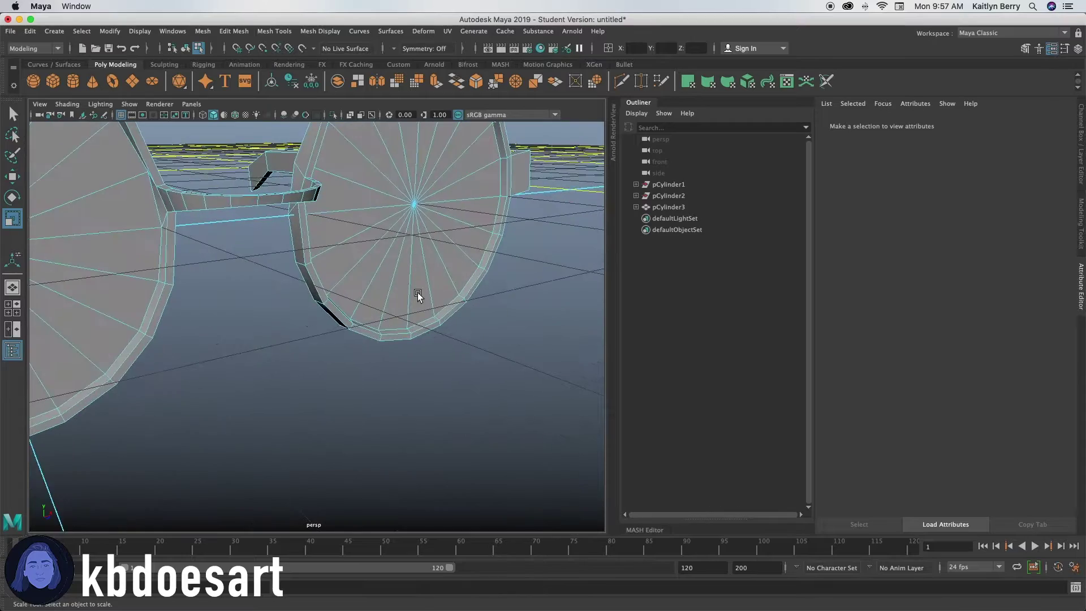
pyautogui.keyDown('alt'); pyautogui.moveTo(417, 296); pyautogui.dragTo(396, 339); pyautogui.keyUp('alt')
pyautogui.rightClick(241, 226)
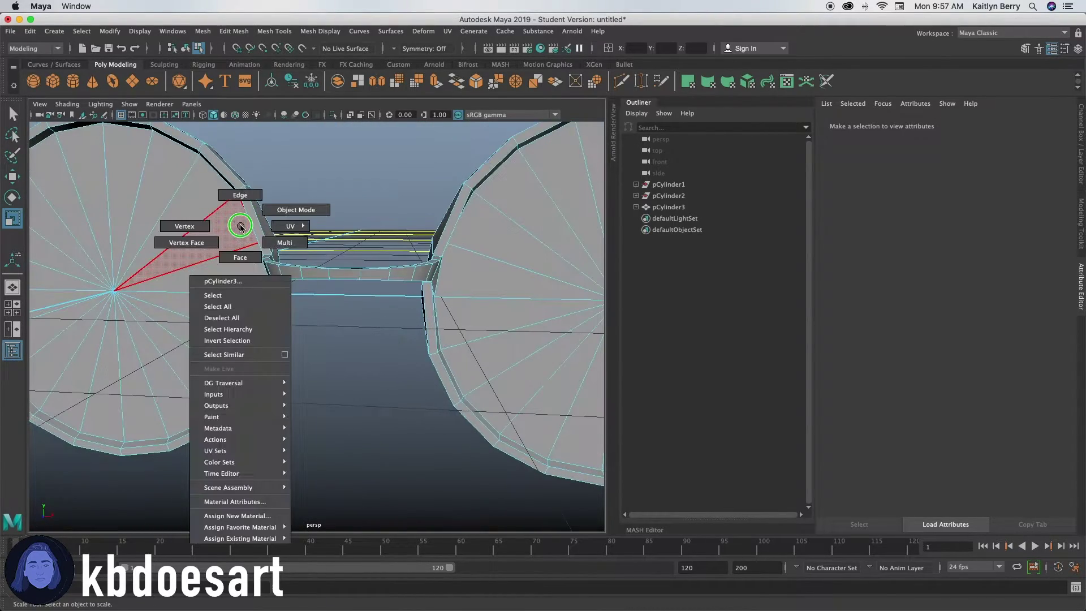
pyautogui.moveTo(251, 228); pyautogui.dragTo(234, 181, button='right')
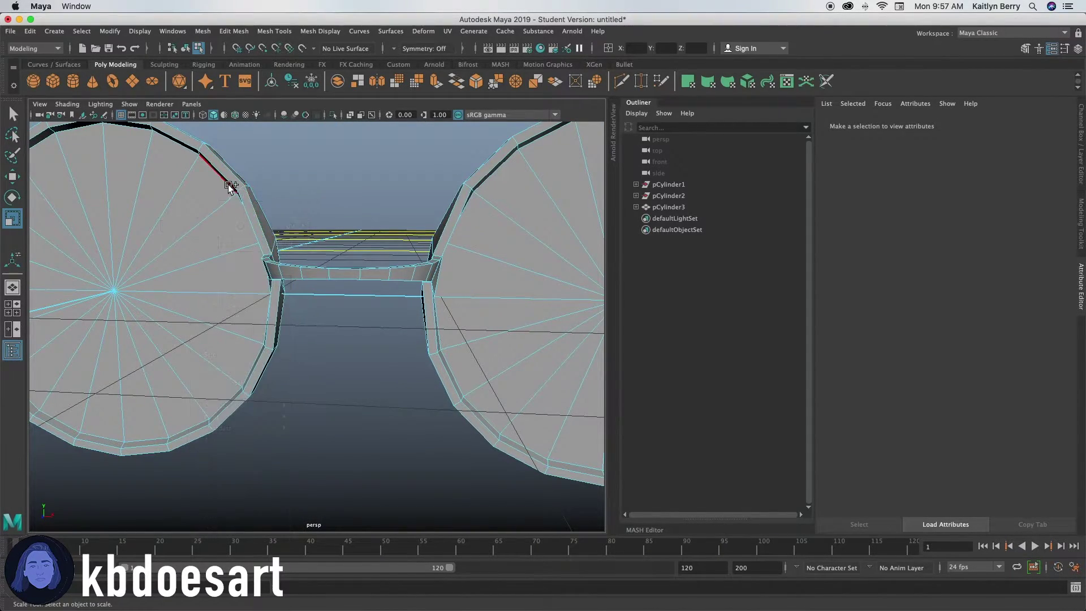
pyautogui.doubleClick(231, 181)
pyautogui.keyDown('alt'); pyautogui.moveTo(240, 174); pyautogui.dragTo(436, 311); pyautogui.keyUp('alt')
pyautogui.keyDown('shift'); pyautogui.doubleClick(193, 164); pyautogui.keyUp('shift')
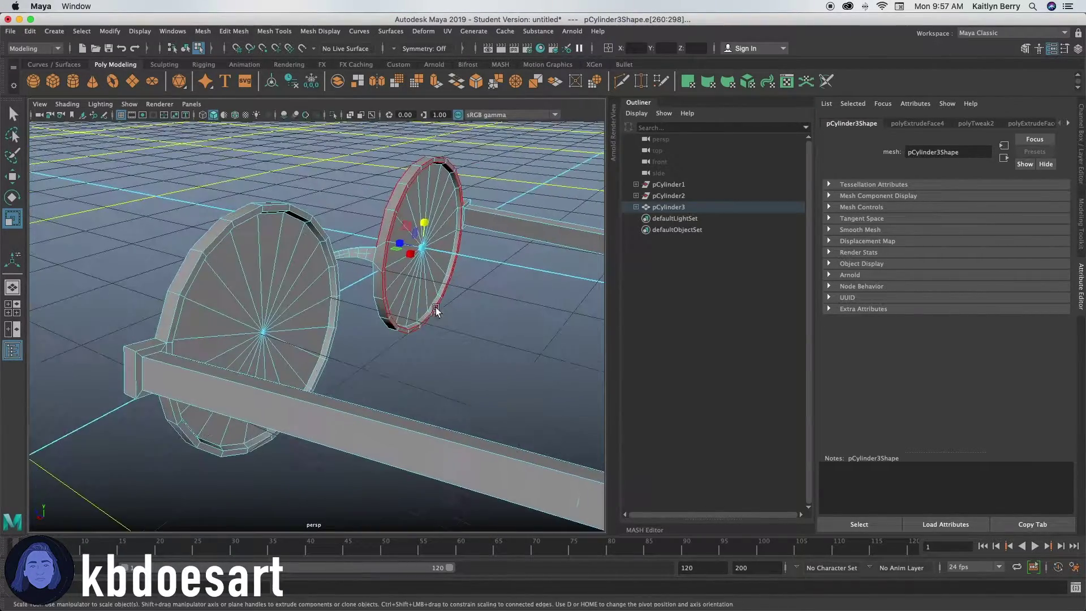
pyautogui.keyDown('shift'); pyautogui.doubleClick(304, 215); pyautogui.keyUp('shift')
pyautogui.keyDown('alt'); pyautogui.moveTo(303, 216); pyautogui.dragTo(359, 310); pyautogui.keyUp('alt')
pyautogui.keyDown('shift'); pyautogui.doubleClick(321, 267); pyautogui.keyUp('shift')
# Bevel the selected rim edge loops with 2 segments
pyautogui.keyDown('shift'); pyautogui.moveTo(362, 311); pyautogui.dragTo(318, 337, button='right'); pyautogui.keyUp('shift')
pyautogui.press('3')
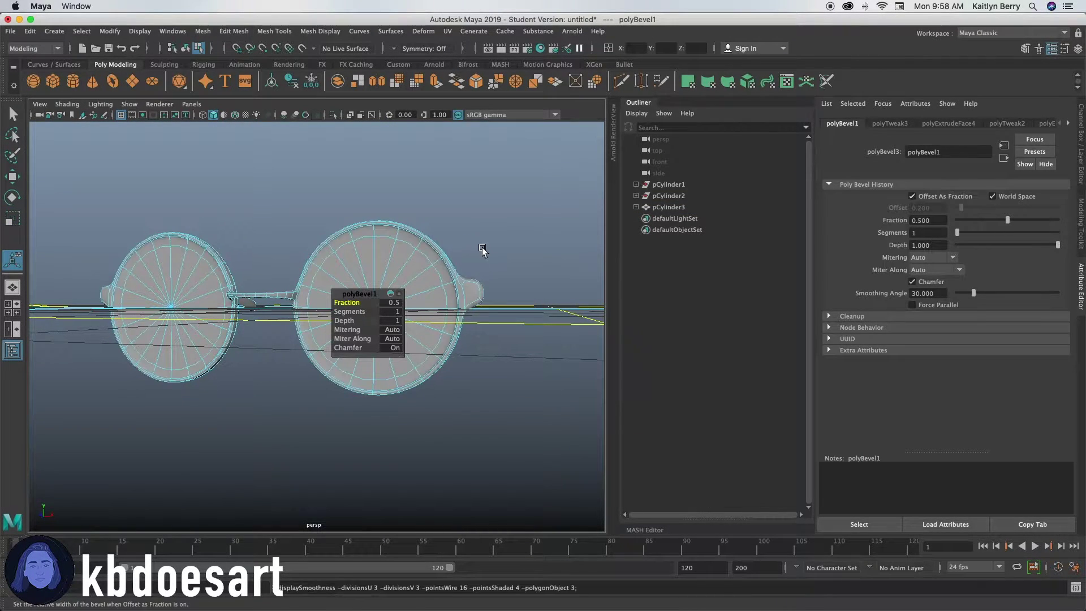
pyautogui.press('1')
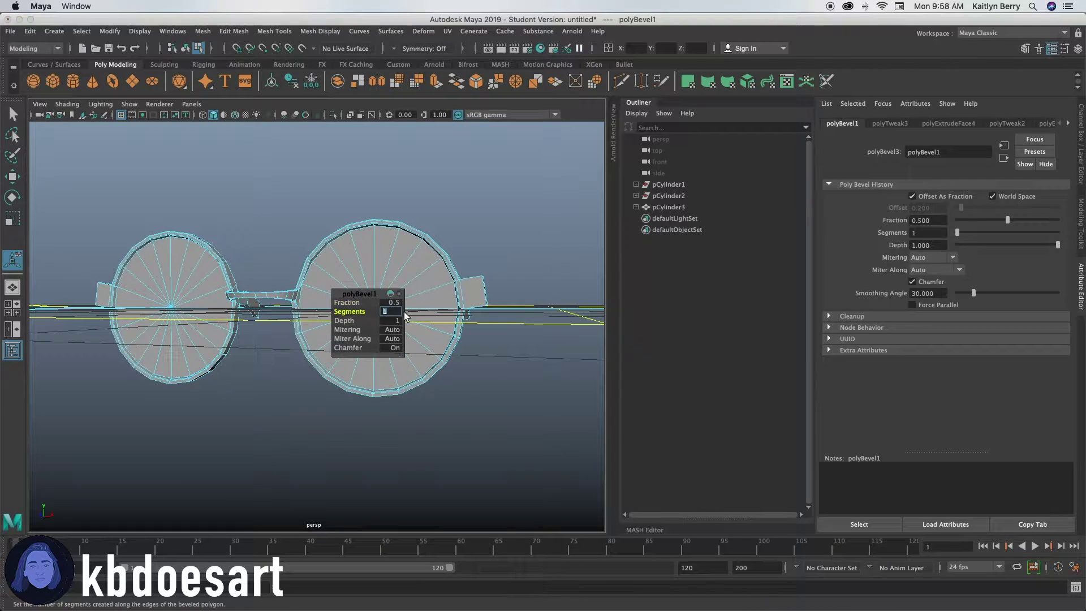
pyautogui.click(404, 311)
pyautogui.write('2')
pyautogui.press('Return')
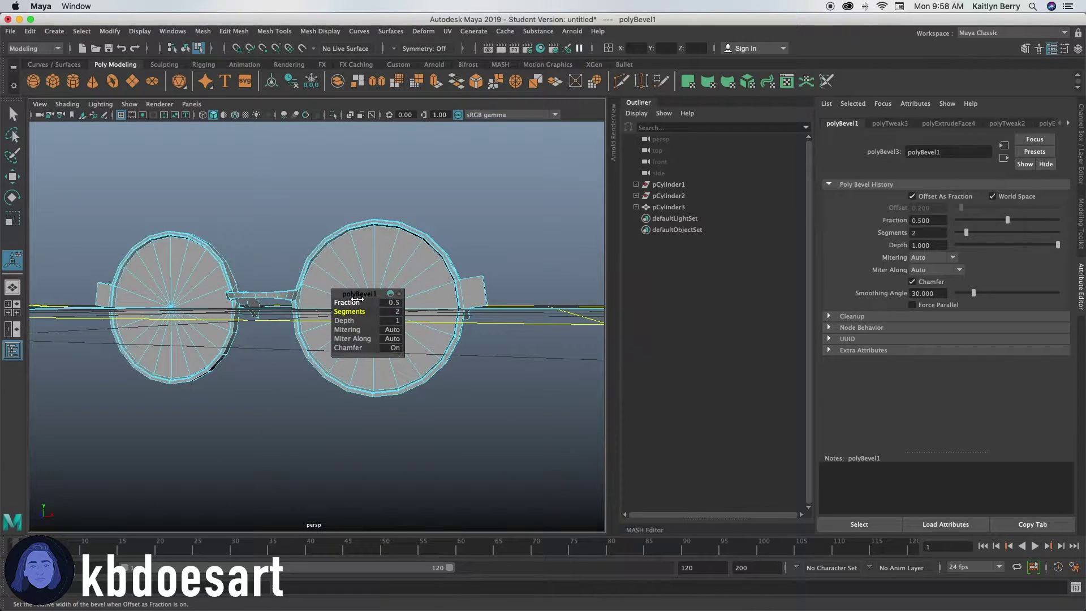
# Adjust the rim bevel's fraction and check the result in smooth preview
pyautogui.moveTo(370, 301); pyautogui.dragTo(402, 325)
pyautogui.press('3')
pyautogui.click(405, 193)
pyautogui.scroll(-3, 327, 302)
pyautogui.press('1')
# Select the edge loops where each lens surface meets its rim, on the front and back of both lenses
pyautogui.keyDown('alt'); pyautogui.moveTo(308, 410); pyautogui.dragTo(262, 390); pyautogui.keyUp('alt')
pyautogui.scroll(5, 306, 318)
pyautogui.keyDown('alt'); pyautogui.moveTo(305, 318); pyautogui.dragTo(459, 323); pyautogui.keyUp('alt')
pyautogui.moveTo(372, 237); pyautogui.dragTo(384, 213, button='right')
pyautogui.click(394, 216)
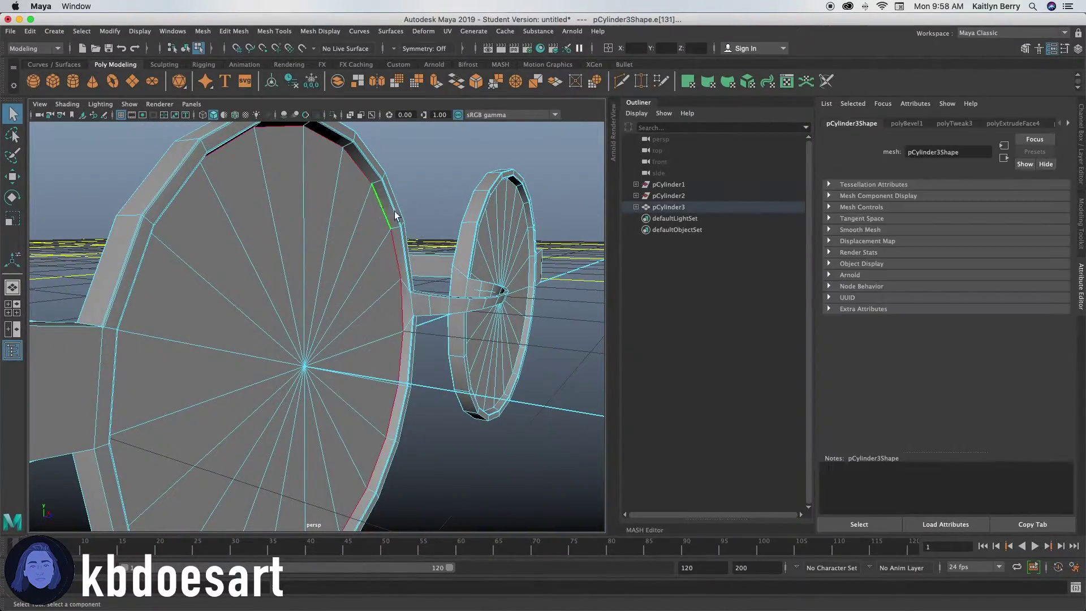
pyautogui.click(511, 182)
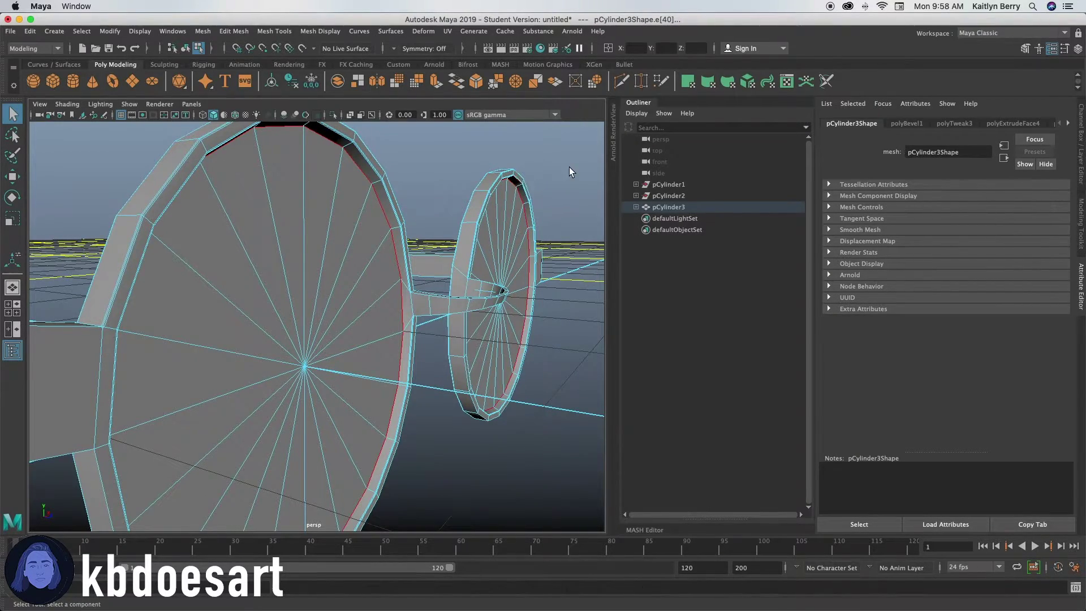
pyautogui.keyDown('alt'); pyautogui.moveTo(510, 182); pyautogui.dragTo(473, 169); pyautogui.keyUp('alt')
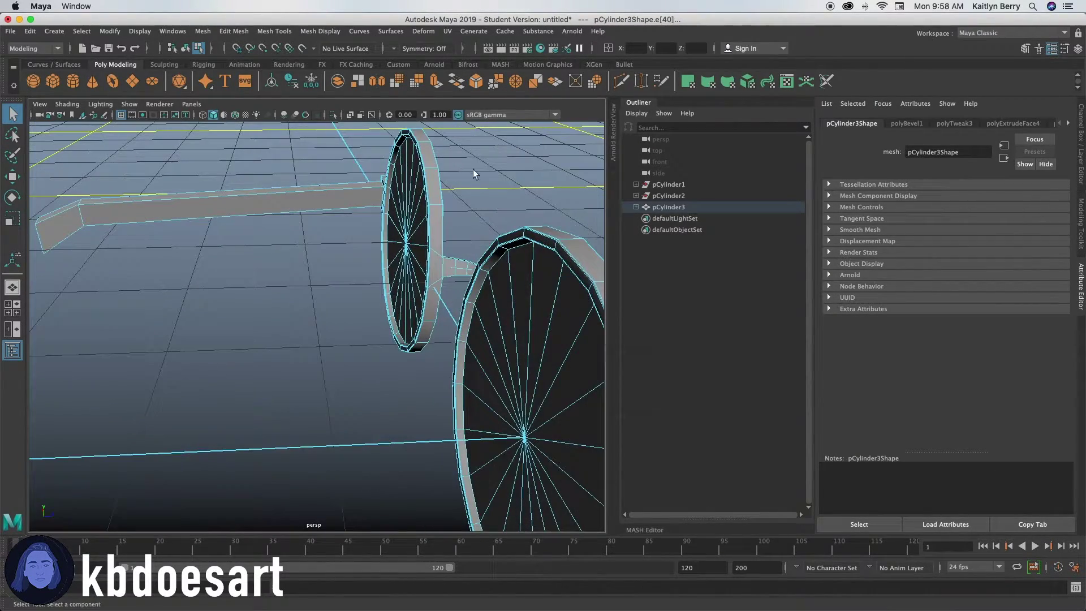
pyautogui.keyDown('alt'); pyautogui.moveTo(400, 171); pyautogui.dragTo(386, 165); pyautogui.keyUp('alt')
pyautogui.click(385, 165)
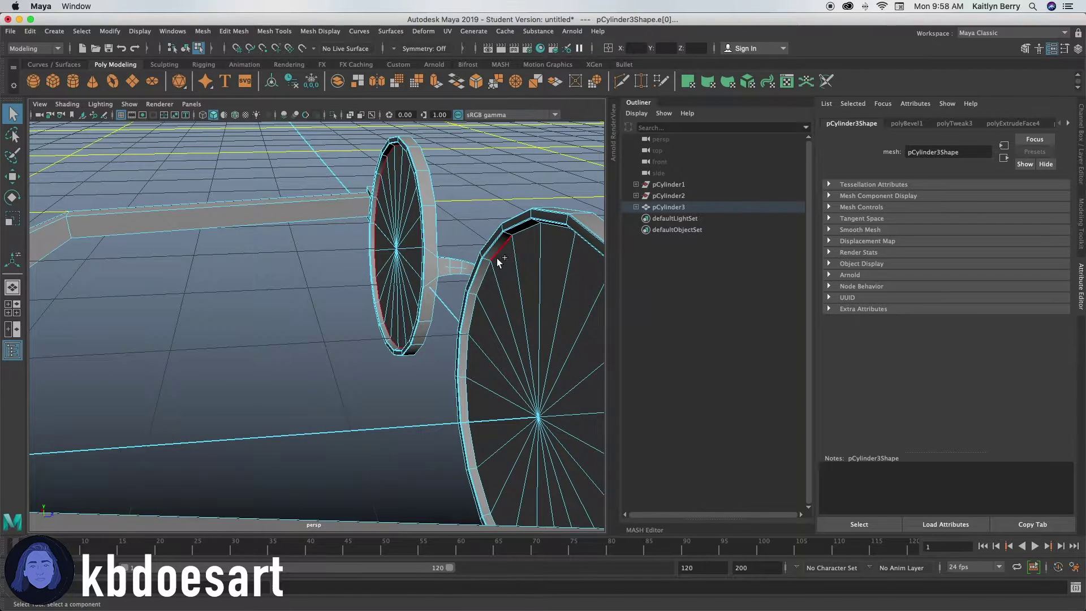
# Bevel the selected lens border loops with 2 segments and a fraction of about 0.68
pyautogui.hotkey('ctrl', 'b')
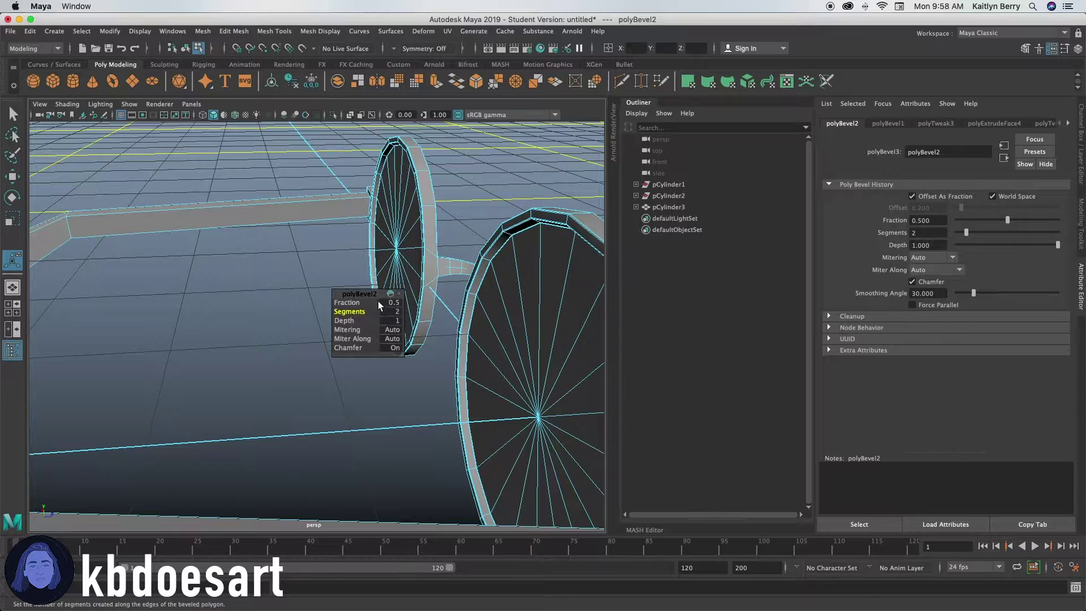
pyautogui.moveTo(358, 300)
pyautogui.mouseDown()
pyautogui.moveTo(347, 301)
pyautogui.moveTo(366, 300)
pyautogui.mouseUp()
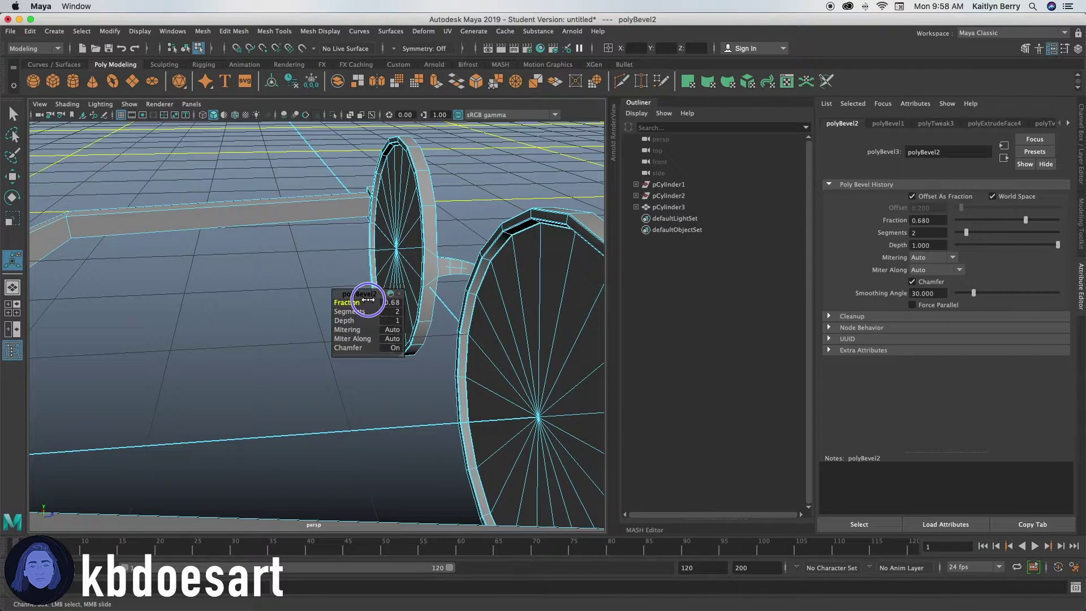
pyautogui.click(531, 184)
# Return the glasses to object mode and display them with smooth preview
pyautogui.keyDown('alt'); pyautogui.moveTo(551, 283); pyautogui.dragTo(238, 323); pyautogui.keyUp('alt')
pyautogui.keyDown('alt'); pyautogui.moveTo(364, 315); pyautogui.dragTo(368, 286); pyautogui.keyUp('alt')
pyautogui.keyDown('alt'); pyautogui.moveTo(424, 319); pyautogui.dragTo(357, 322, button='right'); pyautogui.keyUp('alt')
pyautogui.keyDown('alt'); pyautogui.moveTo(357, 322); pyautogui.dragTo(324, 382); pyautogui.keyUp('alt')
pyautogui.moveTo(345, 339); pyautogui.dragTo(414, 264, button='right')
pyautogui.click(435, 396)
pyautogui.click(427, 390)
# Create a sphere, scale it to about 0.176 with Y at about 0.267, and move it to X about 0.859 beside the nose bridge
pyautogui.keyDown('alt'); pyautogui.moveTo(427, 391); pyautogui.dragTo(417, 459); pyautogui.keyUp('alt')
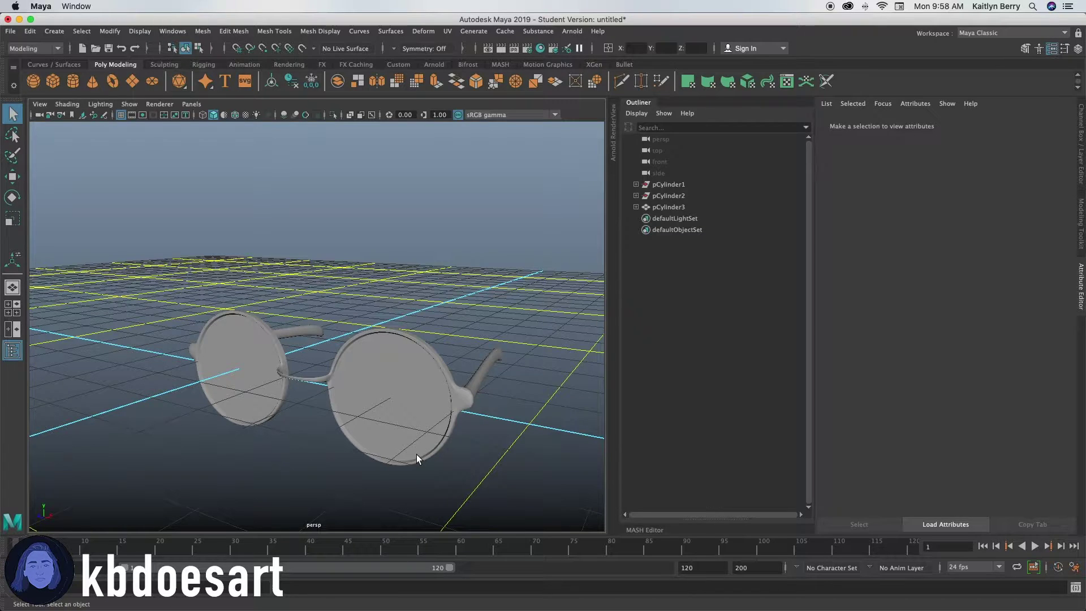
pyautogui.keyDown('alt'); pyautogui.moveTo(289, 422); pyautogui.dragTo(287, 412); pyautogui.keyUp('alt')
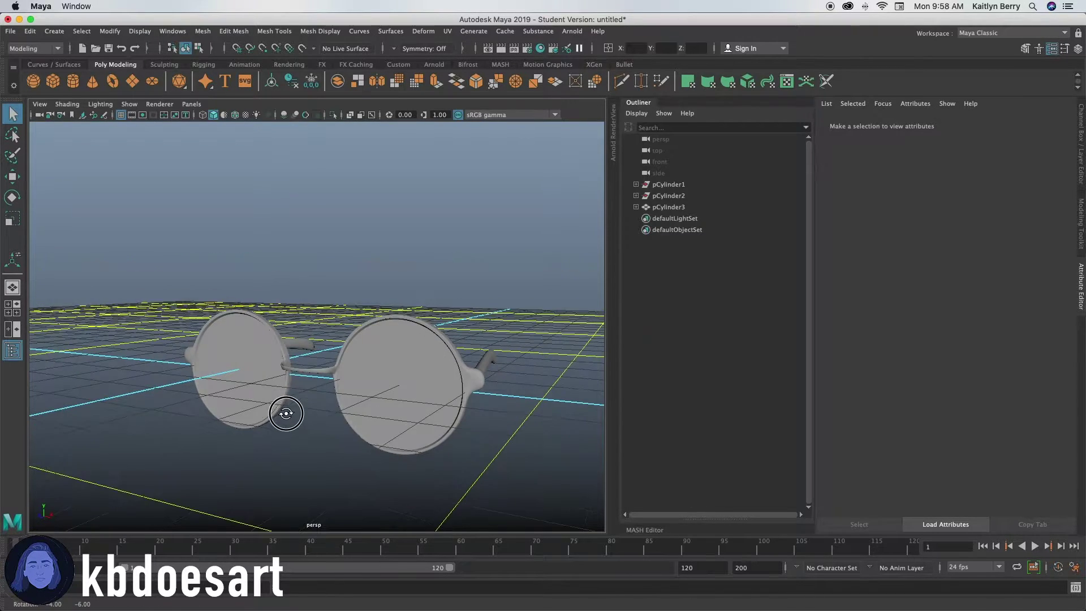
pyautogui.keyDown('alt'); pyautogui.moveTo(286, 413); pyautogui.dragTo(437, 442, button='right'); pyautogui.keyUp('alt')
pyautogui.keyDown('alt'); pyautogui.moveTo(437, 443); pyautogui.dragTo(394, 438); pyautogui.keyUp('alt')
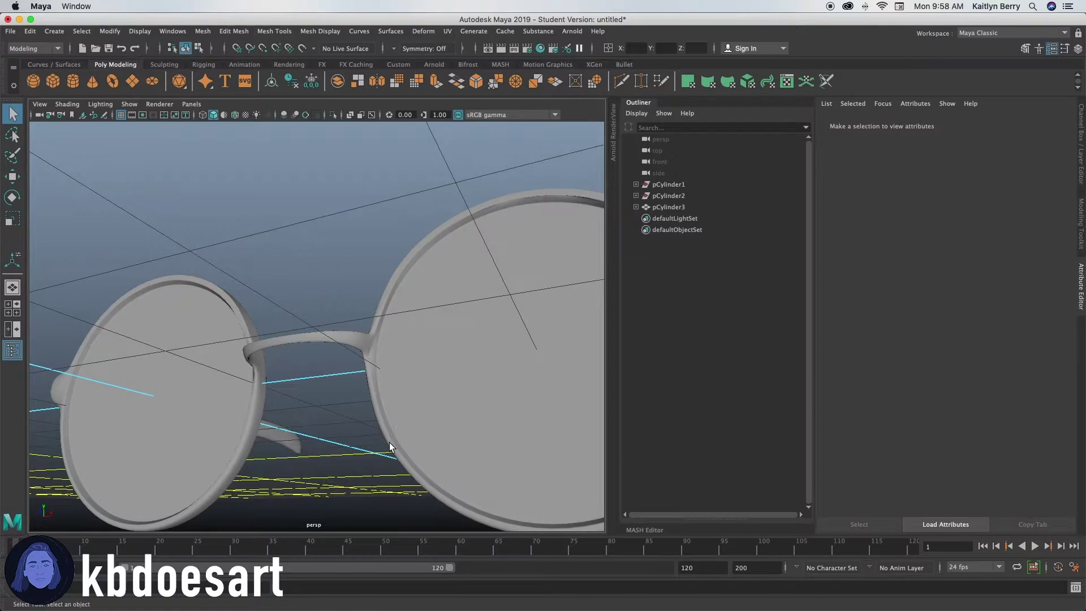
pyautogui.keyDown('alt'); pyautogui.moveTo(370, 296); pyautogui.dragTo(261, 279, button='right'); pyautogui.keyUp('alt')
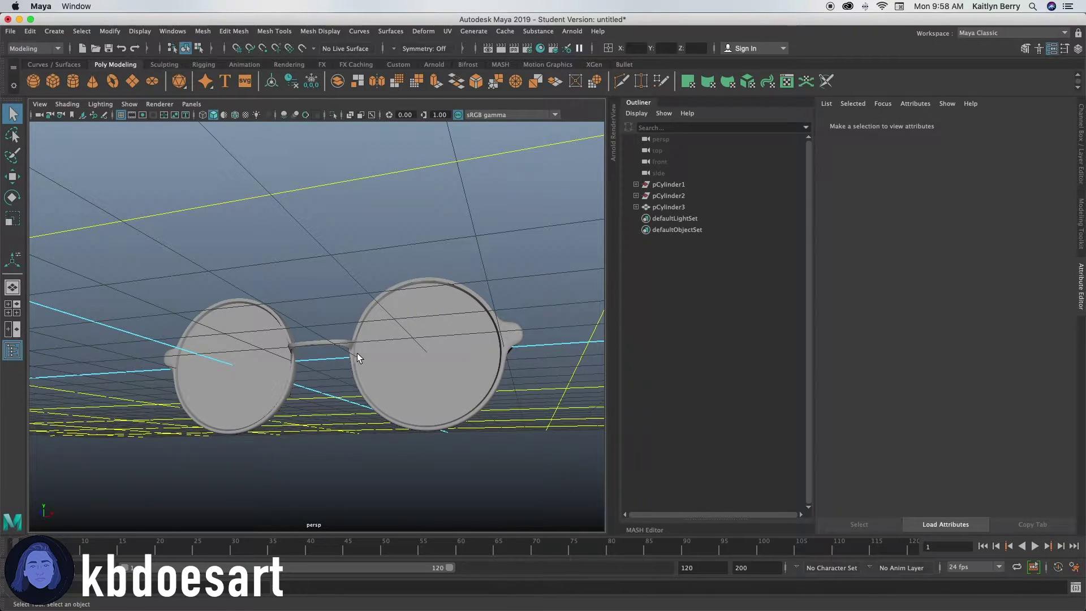
pyautogui.click(33, 81)
pyautogui.press('r')
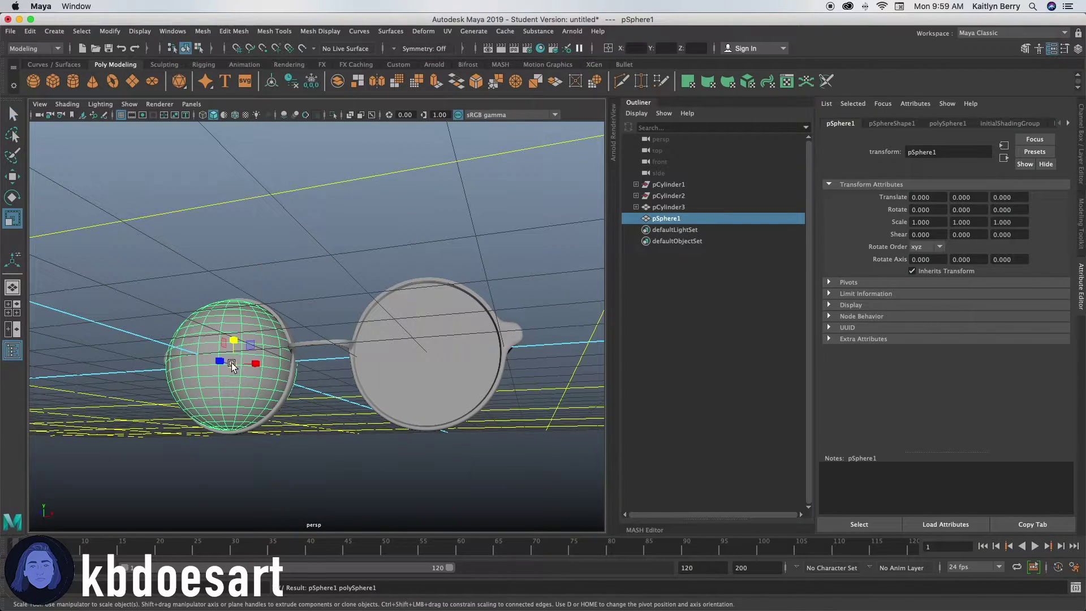
pyautogui.moveTo(232, 365); pyautogui.dragTo(367, 400)
pyautogui.press('w')
pyautogui.keyDown('alt'); pyautogui.moveTo(367, 400); pyautogui.dragTo(504, 400, button='right'); pyautogui.keyUp('alt')
# Flatten the sphere to a Z scale of about 0.032 and place it at Z about 0.142 by the inner rim
pyautogui.press('r')
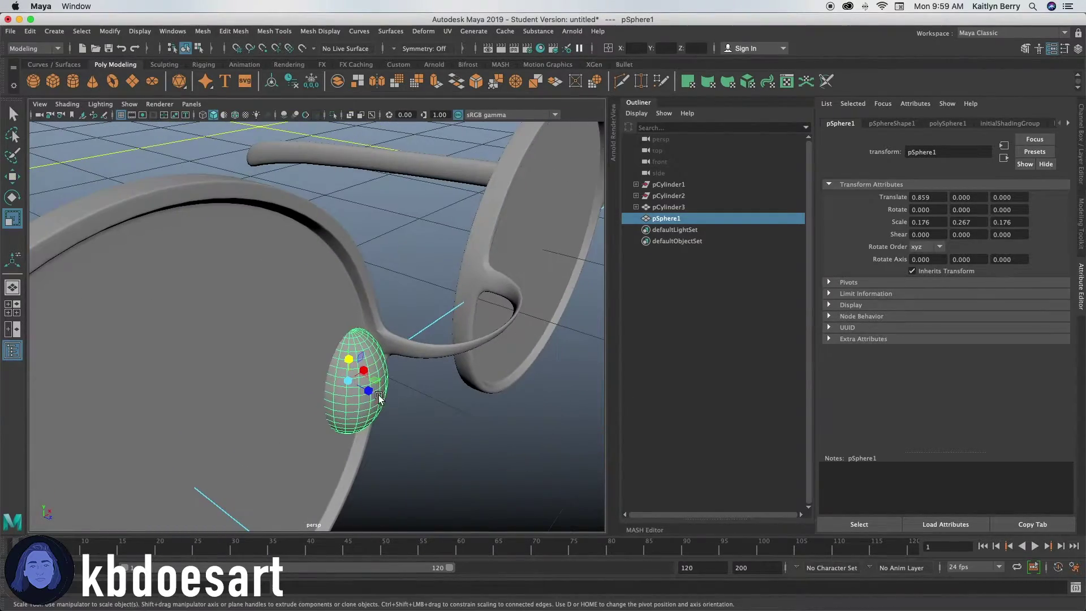
pyautogui.moveTo(369, 390); pyautogui.dragTo(255, 355)
pyautogui.press('w')
pyautogui.press('r')
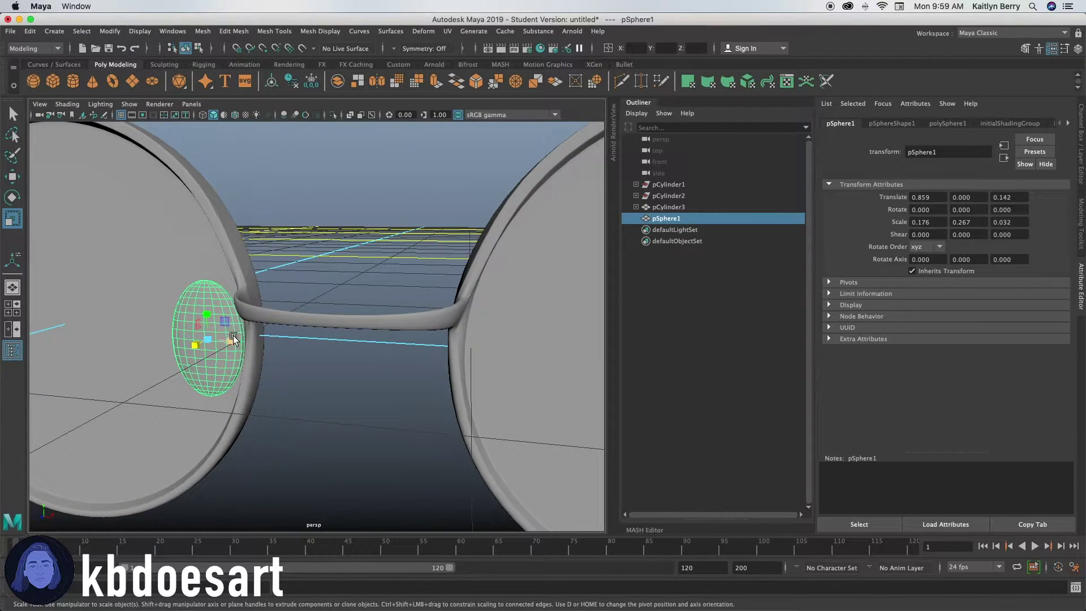
# Rotate the flattened sphere to about -24.8 degrees in Z to follow the rim's slope
pyautogui.press('e')
pyautogui.moveTo(221, 335); pyautogui.dragTo(226, 330)
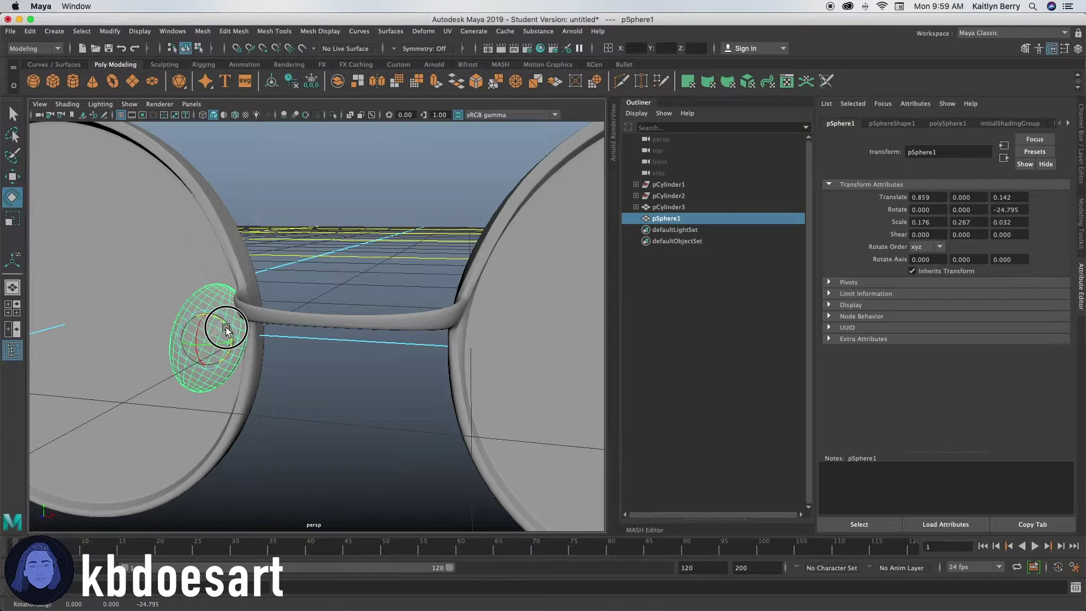
pyautogui.press('w')
pyautogui.press('e')
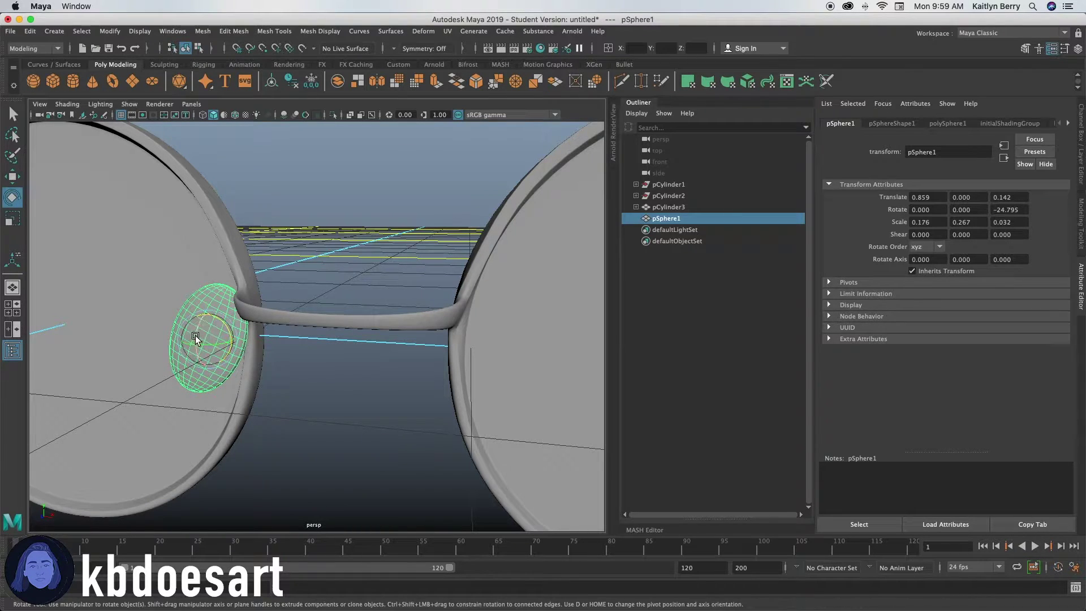
# Turn the flattened sphere around its other axes and angle it beside the inner rim as a nose pad
pyautogui.moveTo(191, 345); pyautogui.dragTo(231, 343)
pyautogui.keyDown('alt'); pyautogui.moveTo(244, 345); pyautogui.dragTo(283, 361); pyautogui.keyUp('alt')
pyautogui.press('w')
pyautogui.keyDown('alt'); pyautogui.moveTo(349, 413); pyautogui.dragTo(346, 378); pyautogui.keyUp('alt')
pyautogui.press('e')
pyautogui.moveTo(309, 343); pyautogui.dragTo(315, 339)
pyautogui.keyDown('alt'); pyautogui.moveTo(383, 406); pyautogui.dragTo(376, 390); pyautogui.keyUp('alt')
pyautogui.click(409, 443)
pyautogui.keyDown('alt'); pyautogui.moveTo(409, 444); pyautogui.dragTo(391, 357); pyautogui.keyUp('alt')
# Duplicate the nose pad, move the copy to X about 2.032 at the other lens, and rotate it to mirror the first
pyautogui.click(260, 343)
pyautogui.hotkey('ctrl', 'd')
pyautogui.press('w')
pyautogui.press('e')
pyautogui.press('w')
pyautogui.click(314, 411)
pyautogui.keyDown('alt'); pyautogui.moveTo(314, 411); pyautogui.dragTo(329, 366); pyautogui.keyUp('alt')
# Lower both nose pads and shift them away from the lenses, placing the copied pad at Y about -0.162 and Z about 0.280
pyautogui.click(283, 336)
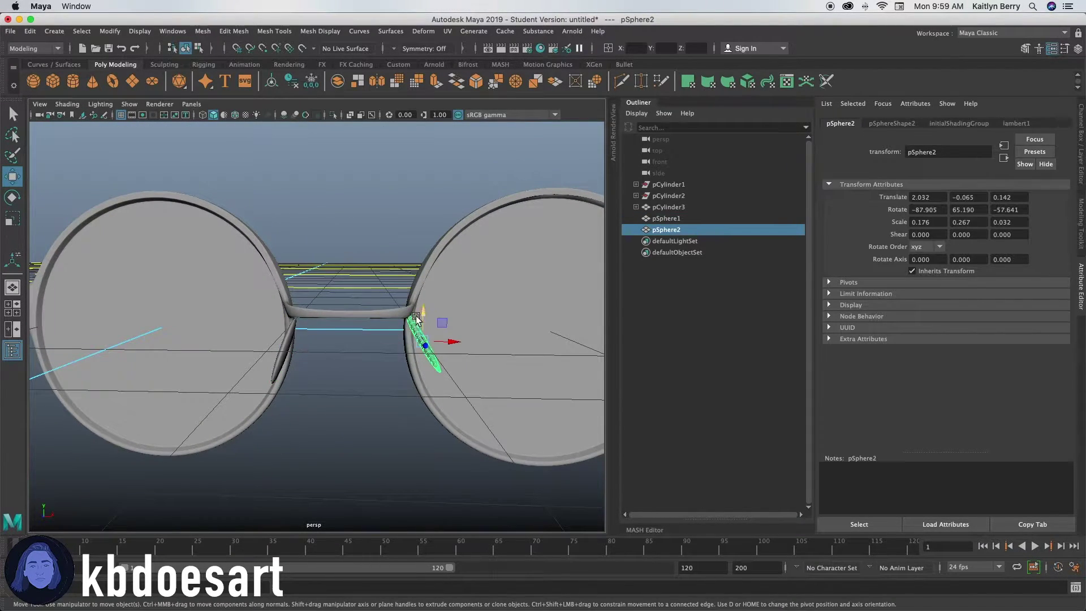
pyautogui.click(414, 322)
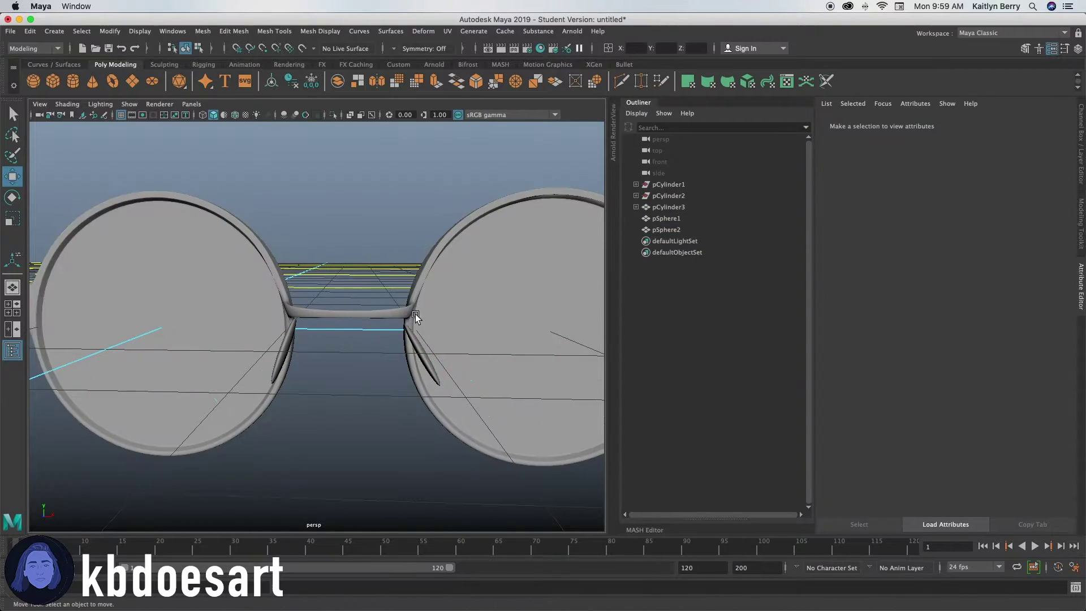
pyautogui.keyDown('alt'); pyautogui.moveTo(414, 321); pyautogui.dragTo(323, 357); pyautogui.keyUp('alt')
pyautogui.click(329, 373)
pyautogui.click(279, 380)
# Select the glasses frame together with both nose pads and combine them into one mesh
pyautogui.moveTo(314, 178); pyautogui.dragTo(514, 432)
pyautogui.click(204, 32)
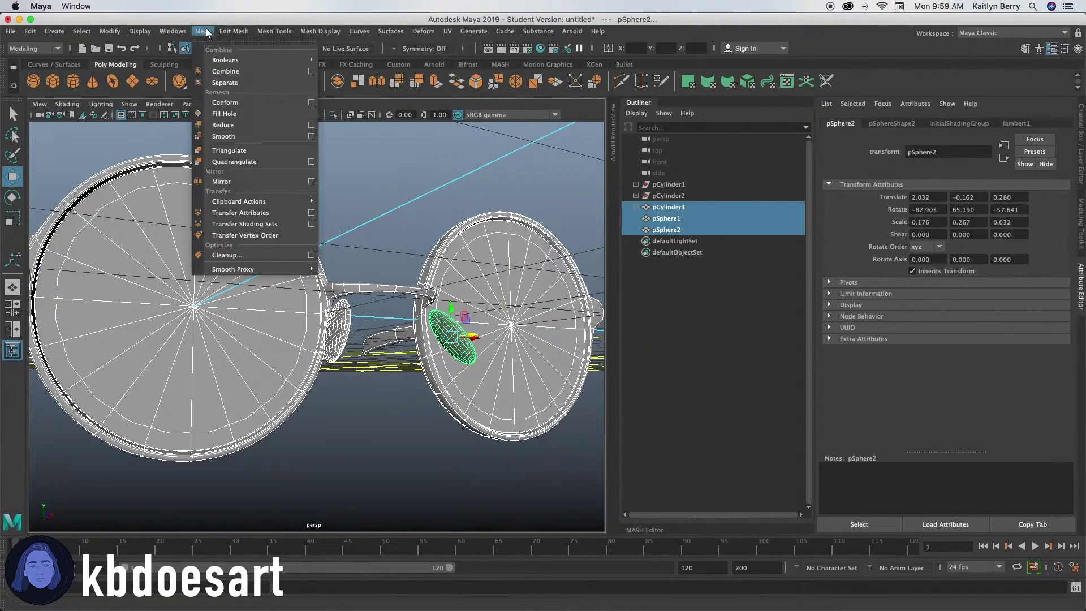
pyautogui.click(232, 72)
# Bridge an upper face of the first nose pad to a face on the adjacent end of the nose bridge
pyautogui.keyDown('alt'); pyautogui.moveTo(286, 271); pyautogui.dragTo(300, 284); pyautogui.keyUp('alt')
pyautogui.keyDown('alt'); pyautogui.moveTo(300, 283); pyautogui.dragTo(732, 271, button='right'); pyautogui.keyUp('alt')
pyautogui.keyDown('alt'); pyautogui.moveTo(588, 277); pyautogui.dragTo(389, 258, button='middle'); pyautogui.keyUp('alt')
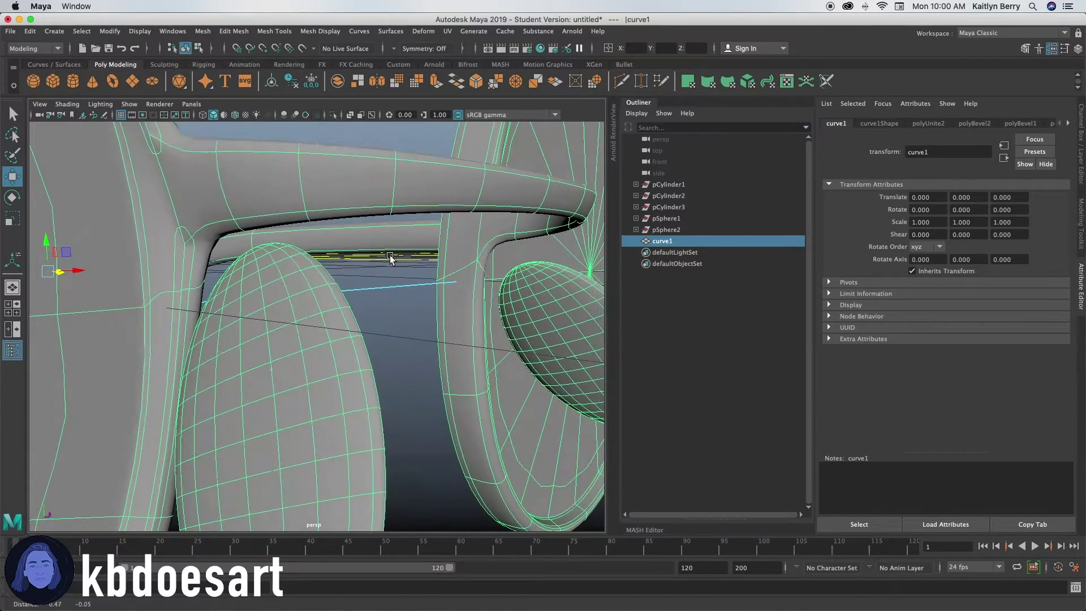
pyautogui.moveTo(326, 201); pyautogui.dragTo(328, 231, button='right')
pyautogui.keyDown('alt'); pyautogui.moveTo(291, 258); pyautogui.dragTo(356, 258); pyautogui.keyUp('alt')
pyautogui.click(344, 291)
pyautogui.keyDown('shift'); pyautogui.click(382, 183); pyautogui.keyUp('shift')
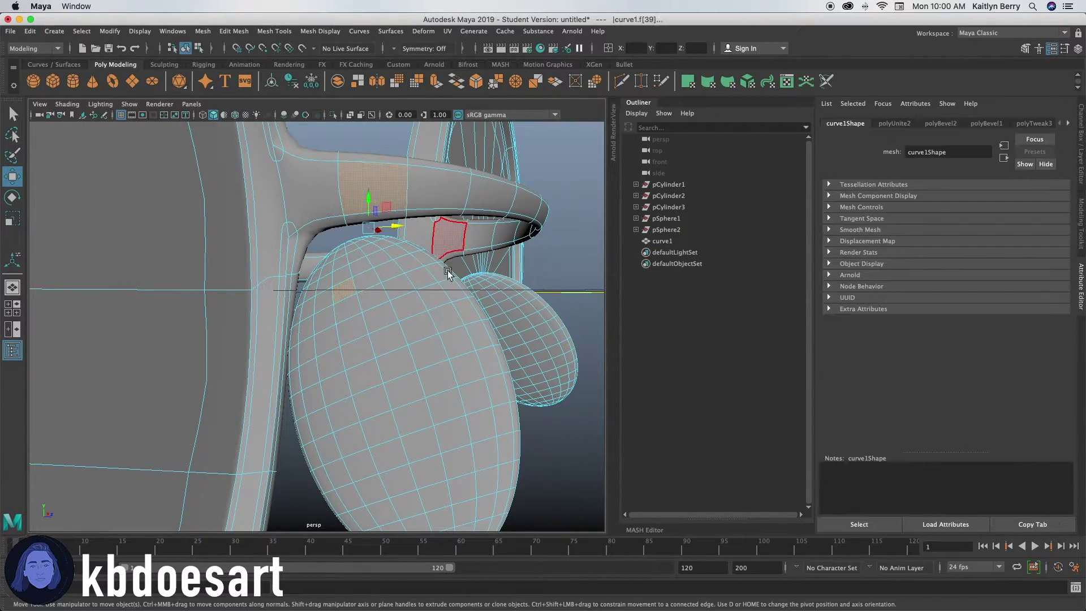
pyautogui.click(226, 32)
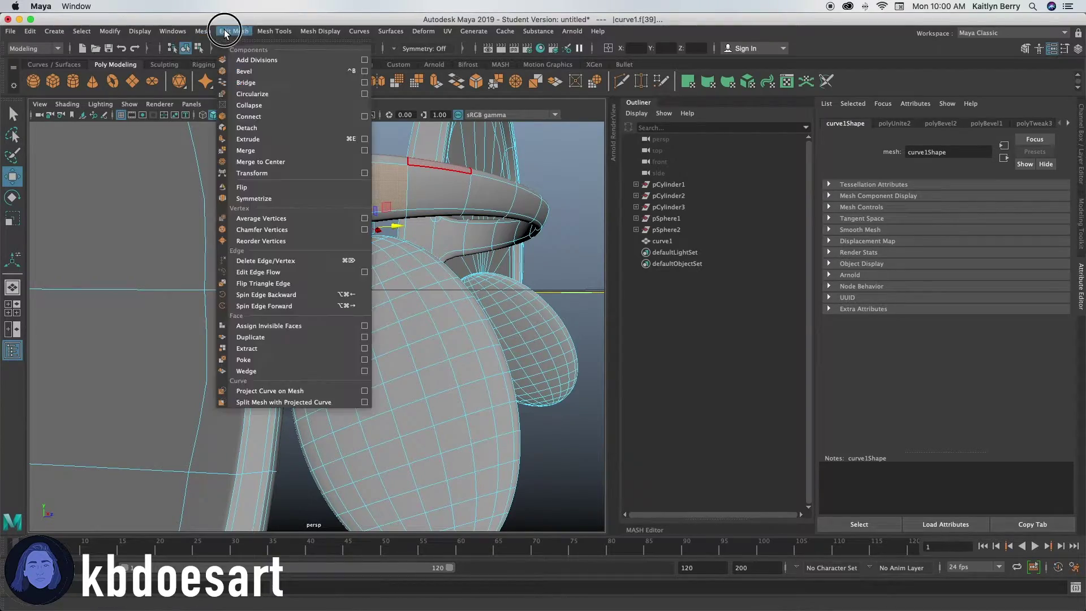
pyautogui.click(246, 83)
# Bridge an upper face of the other nose pad to the matching face at the opposite end of the nose bridge
pyautogui.keyDown('alt'); pyautogui.moveTo(339, 255); pyautogui.dragTo(296, 263); pyautogui.keyUp('alt')
pyautogui.click(260, 212)
pyautogui.keyDown('shift'); pyautogui.click(275, 313); pyautogui.keyUp('shift')
pyautogui.click(202, 32)
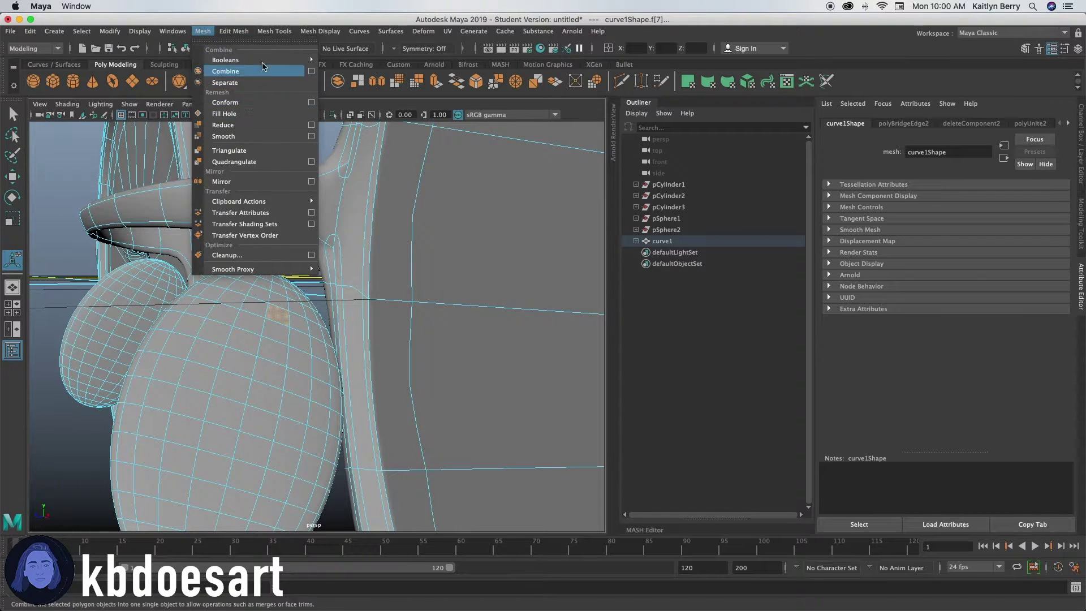
pyautogui.moveTo(234, 32)
pyautogui.click(249, 84)
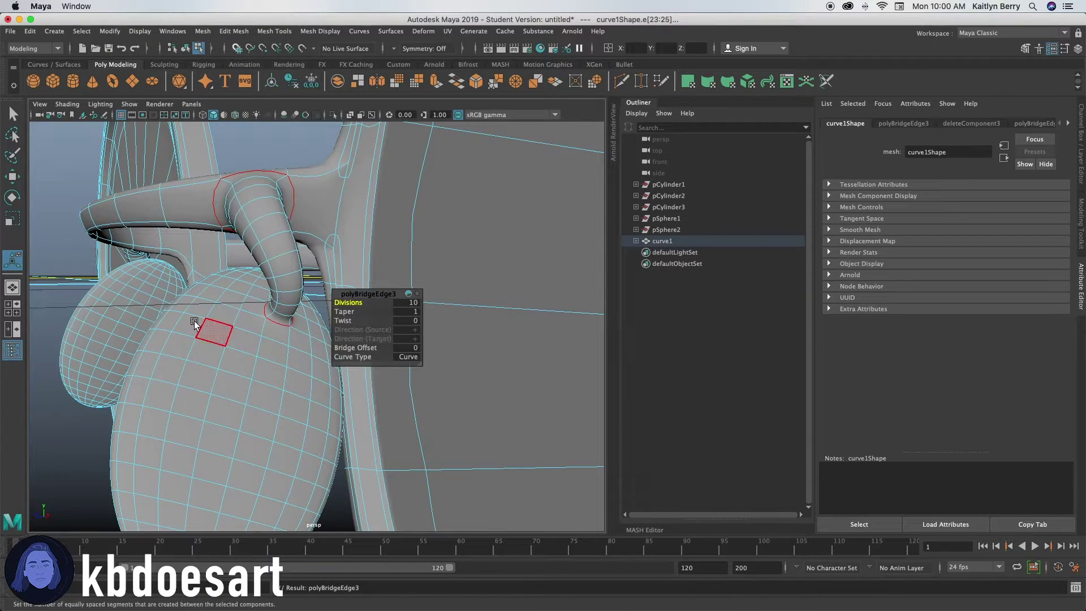
# Deselect the components, inspect the connected nose pads from several angles, and return the glasses to object mode
pyautogui.click(78, 417)
pyautogui.keyDown('alt'); pyautogui.moveTo(257, 351); pyautogui.dragTo(232, 352, button='right'); pyautogui.keyUp('alt')
pyautogui.keyDown('alt'); pyautogui.moveTo(232, 351); pyautogui.dragTo(342, 351); pyautogui.keyUp('alt')
pyautogui.keyDown('alt'); pyautogui.moveTo(342, 352); pyautogui.dragTo(289, 364, button='right'); pyautogui.keyUp('alt')
pyautogui.keyDown('alt'); pyautogui.moveTo(289, 364); pyautogui.dragTo(319, 390); pyautogui.keyUp('alt')
pyautogui.moveTo(334, 379)
pyautogui.keyDown('alt'); pyautogui.mouseDown(button='right')
pyautogui.moveTo(339, 367)
pyautogui.moveTo(354, 385)
pyautogui.mouseUp(button='right'); pyautogui.keyUp('alt')
pyautogui.keyDown('alt'); pyautogui.moveTo(354, 385); pyautogui.dragTo(391, 362); pyautogui.keyUp('alt')
pyautogui.moveTo(416, 279); pyautogui.dragTo(447, 263, button='right')
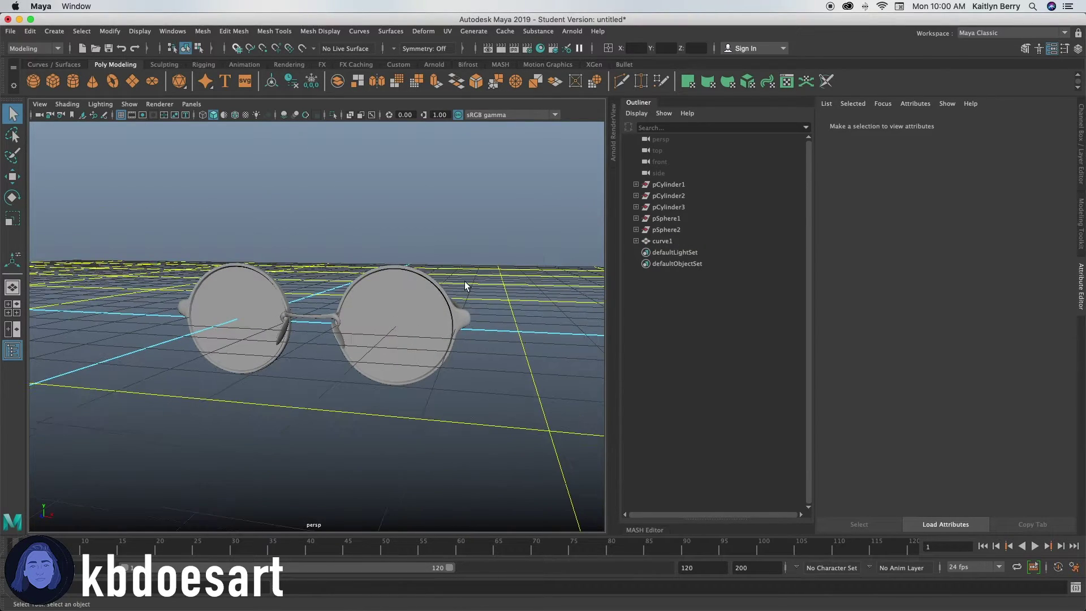